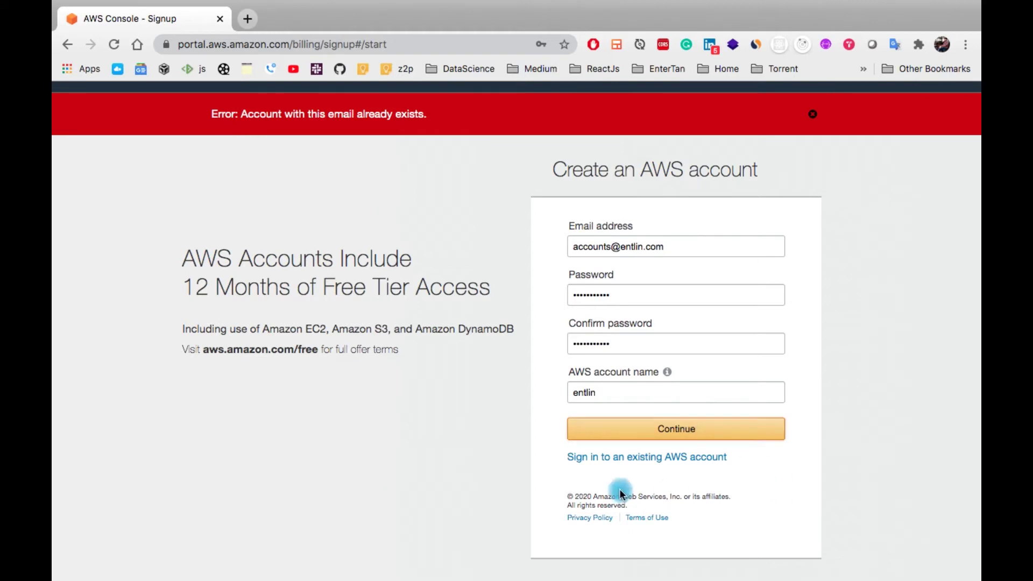
Step: Go to signing in to the existing AWS account after the 'account already exists' error
click(618, 459)
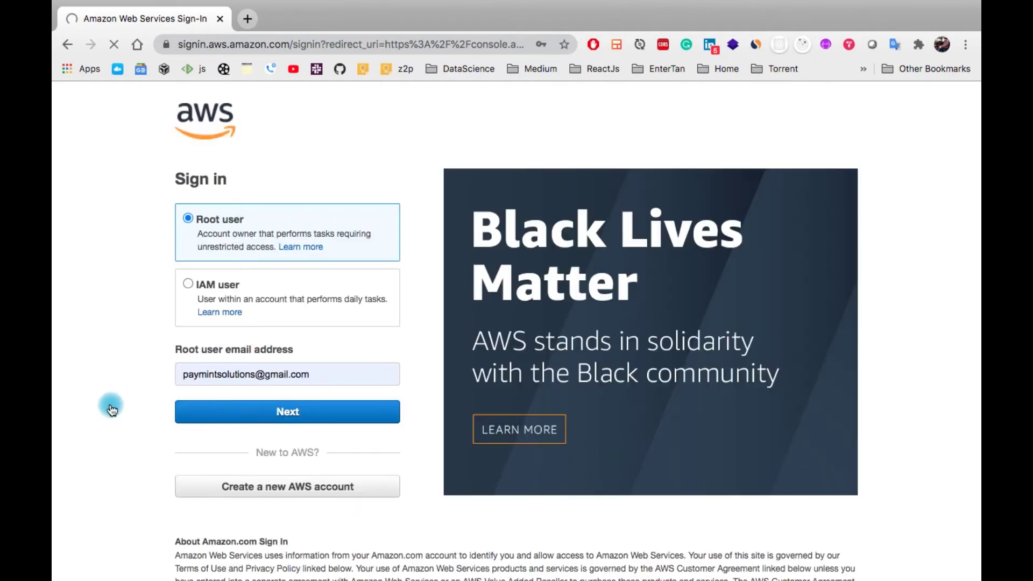
Step: Sign in as root user with the saved account email and the account password
click(333, 381)
key(super+a)
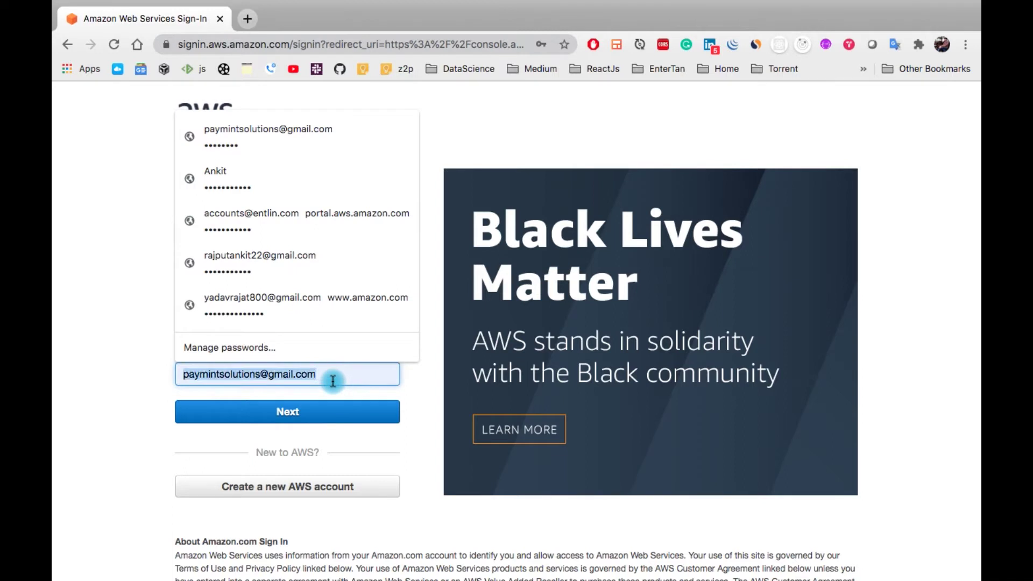
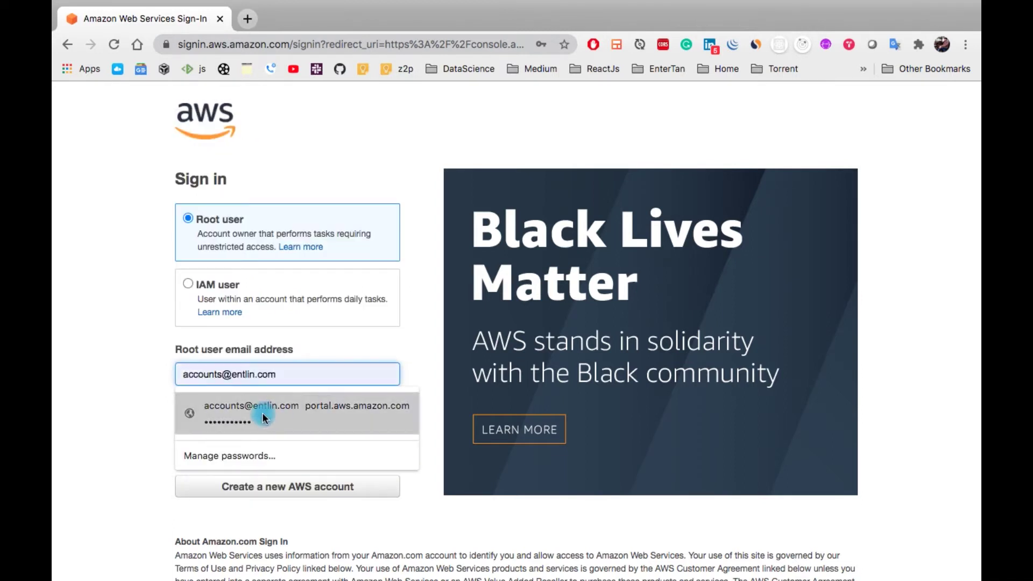
click(265, 411)
click(323, 412)
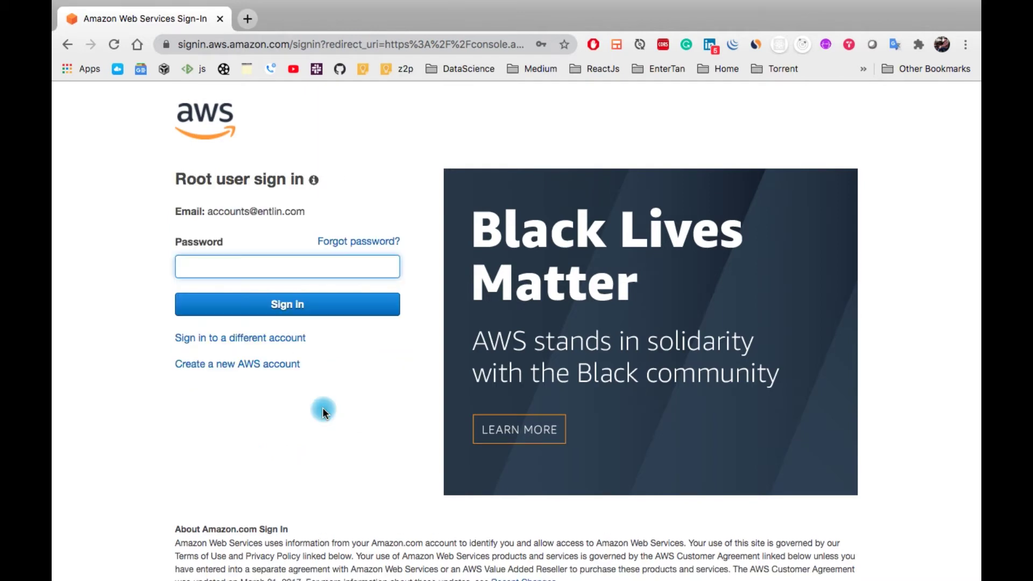
text(***********)
click(310, 303)
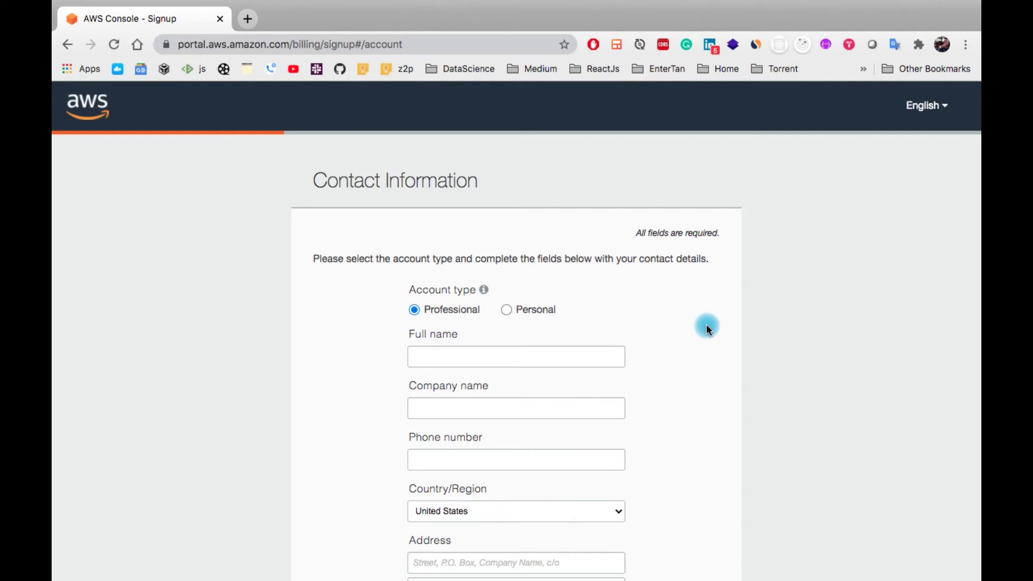
Step: Enter the contact's full name in the Contact Information form
scroll(706, 324, down, 1)
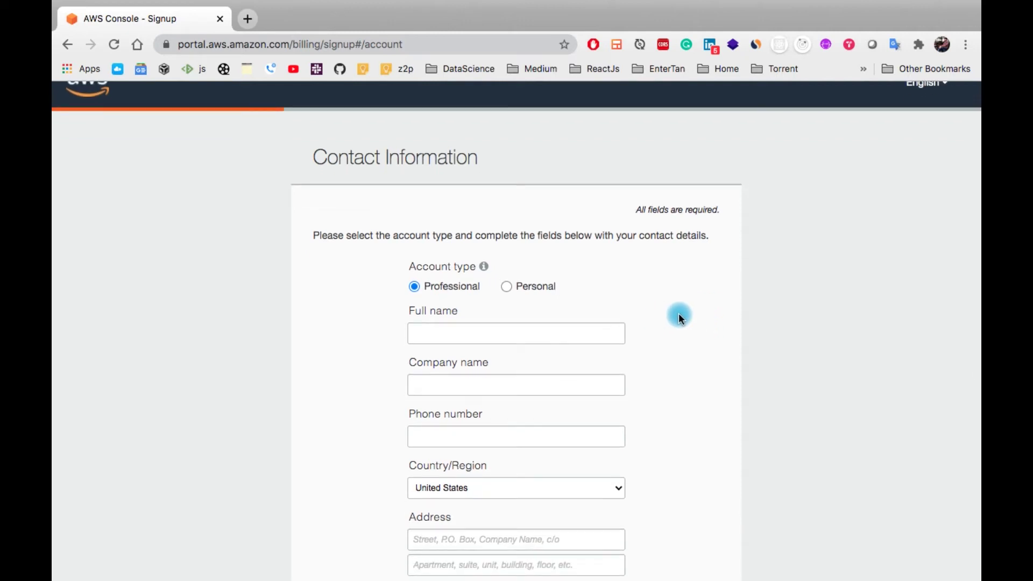
scroll(679, 316, down, 2)
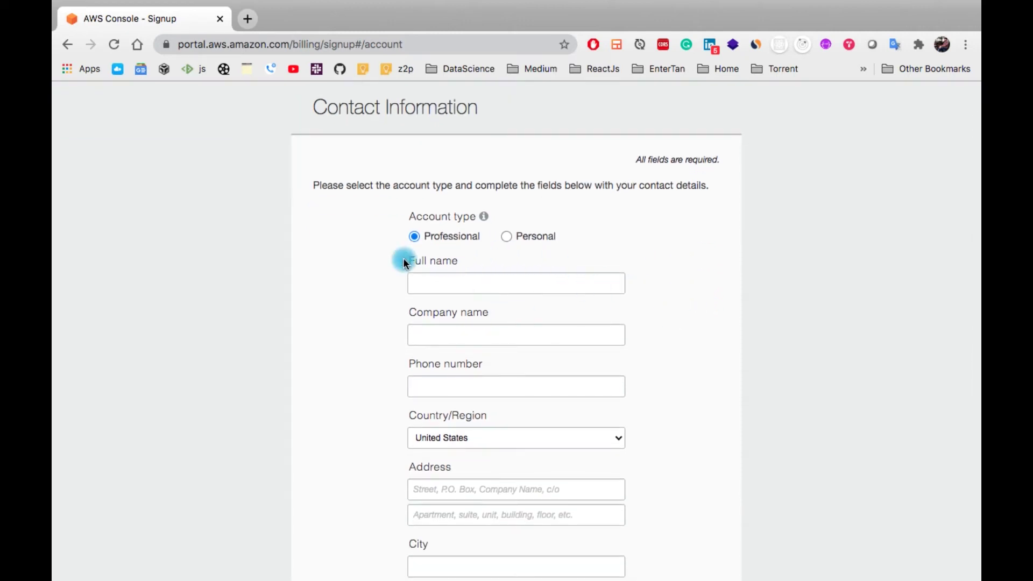
click(495, 286)
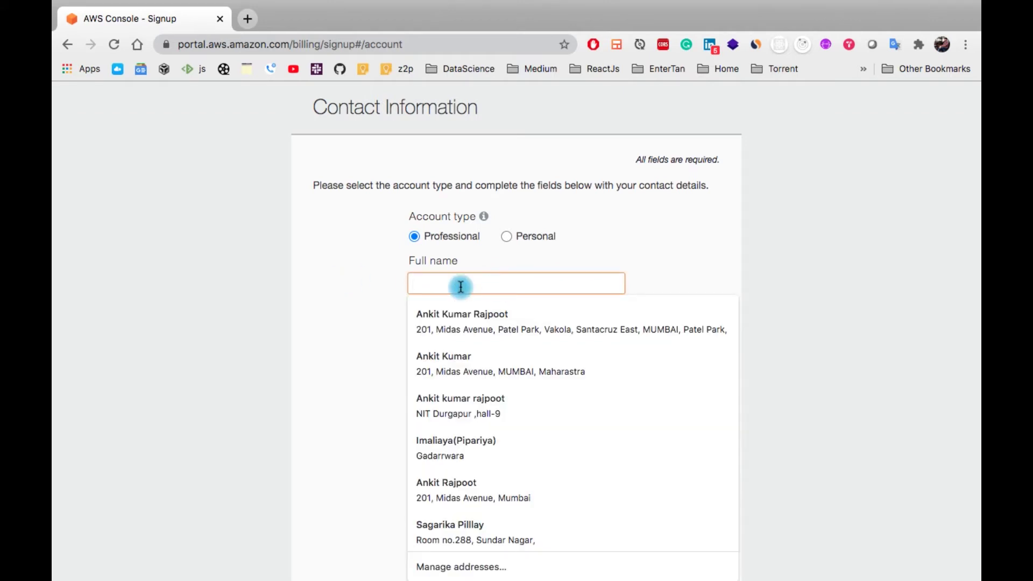
click(384, 288)
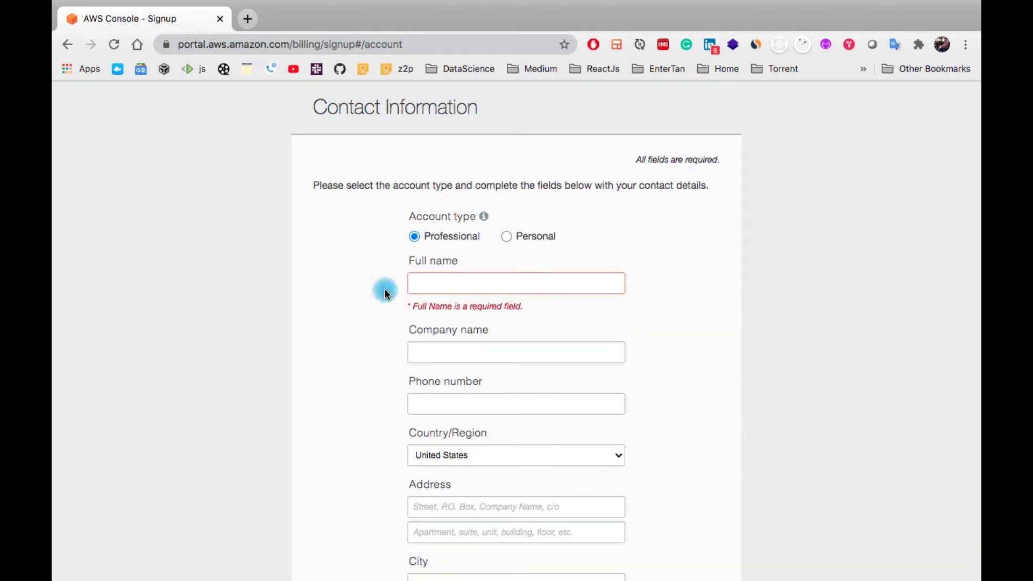
click(421, 290)
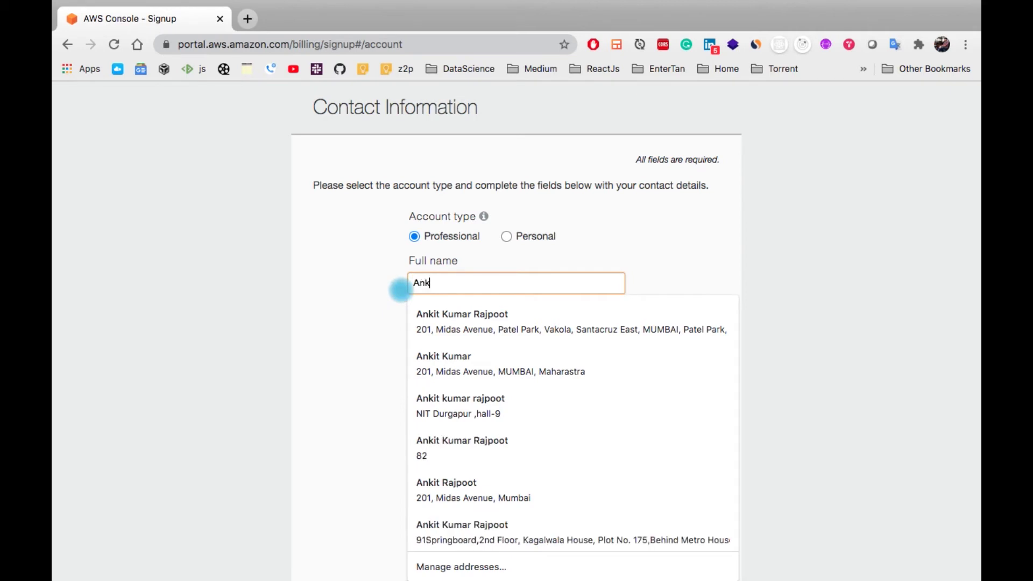
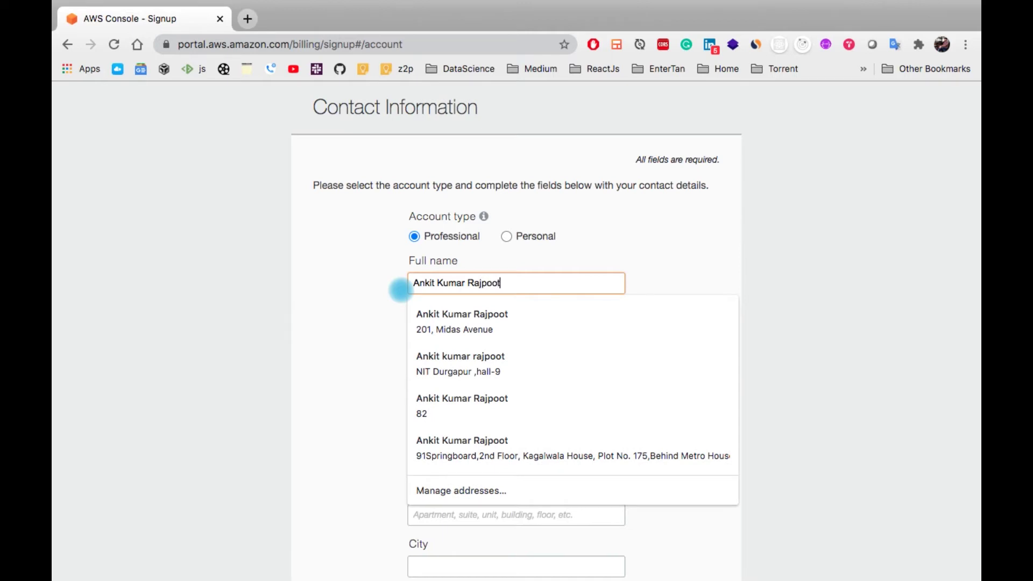
Step: Enter Entlin as the company name and fill in the phone number
key(Tab)
text(Entlin)
key(Tab)
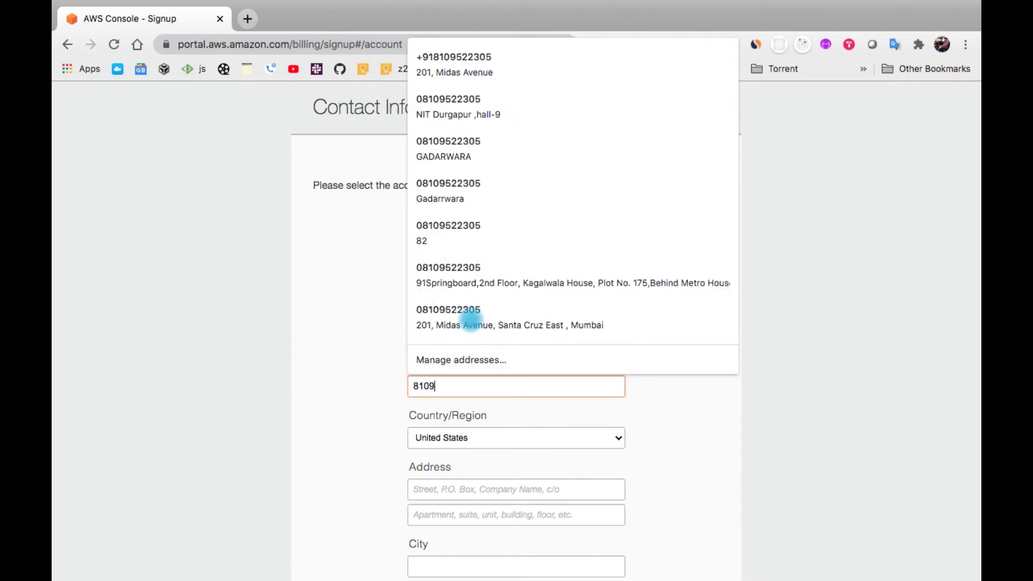
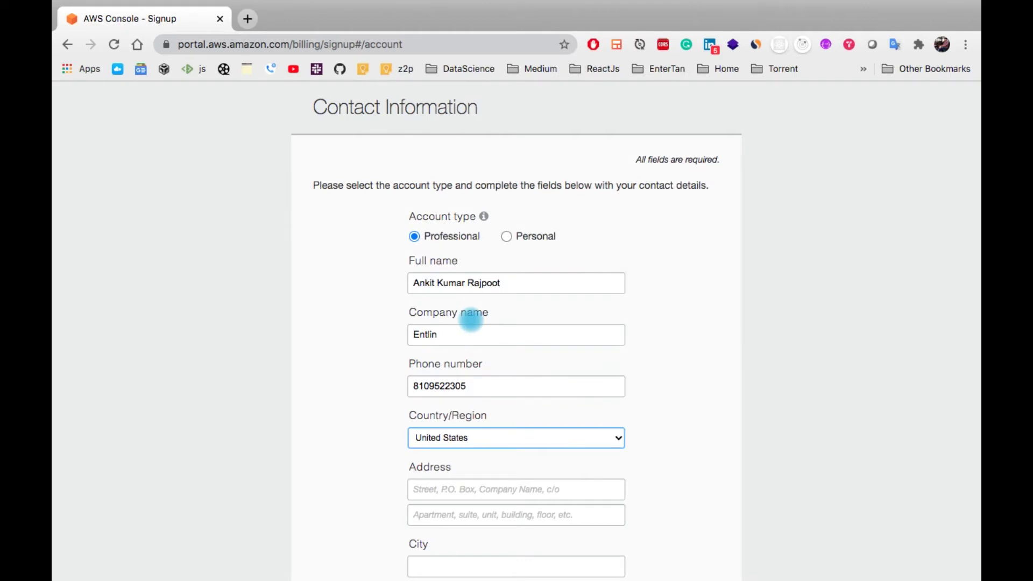
Step: Set the Country/Region to India
click(559, 437)
text(in)
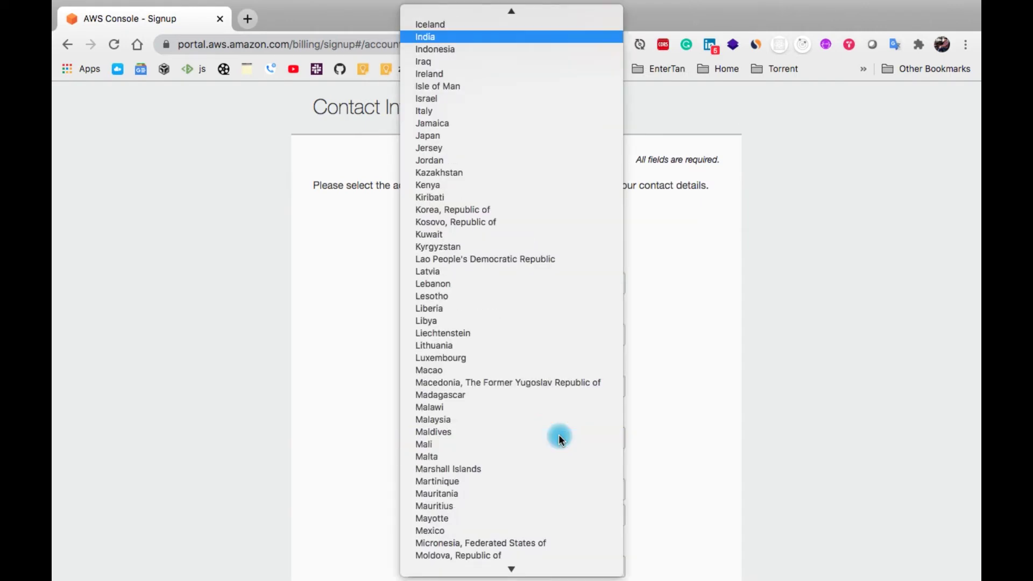
key(Return)
Step: Fill the street address from the saved suggestion and select the overflowing part of Address line 1
scroll(565, 473, down, 3)
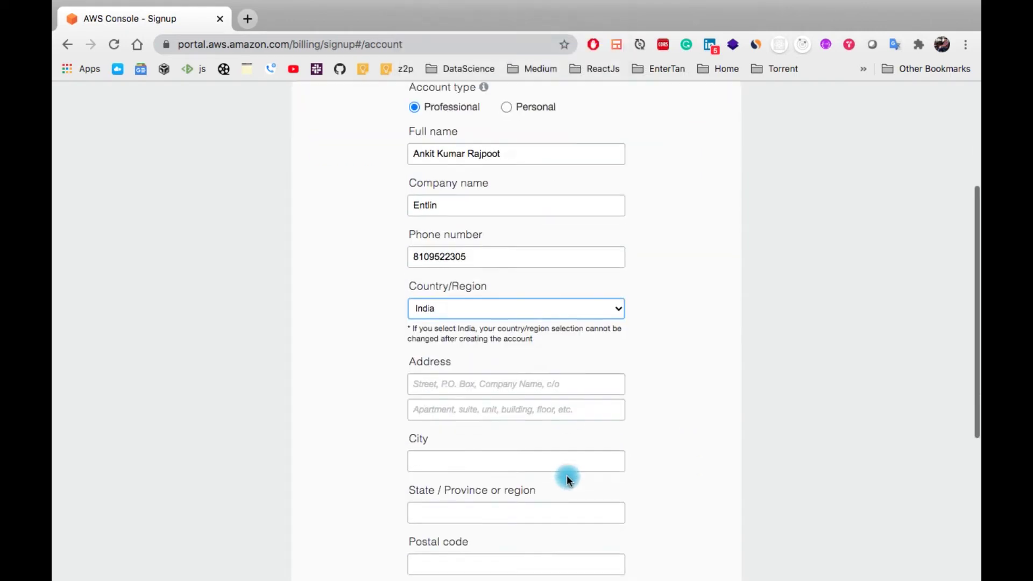
click(426, 373)
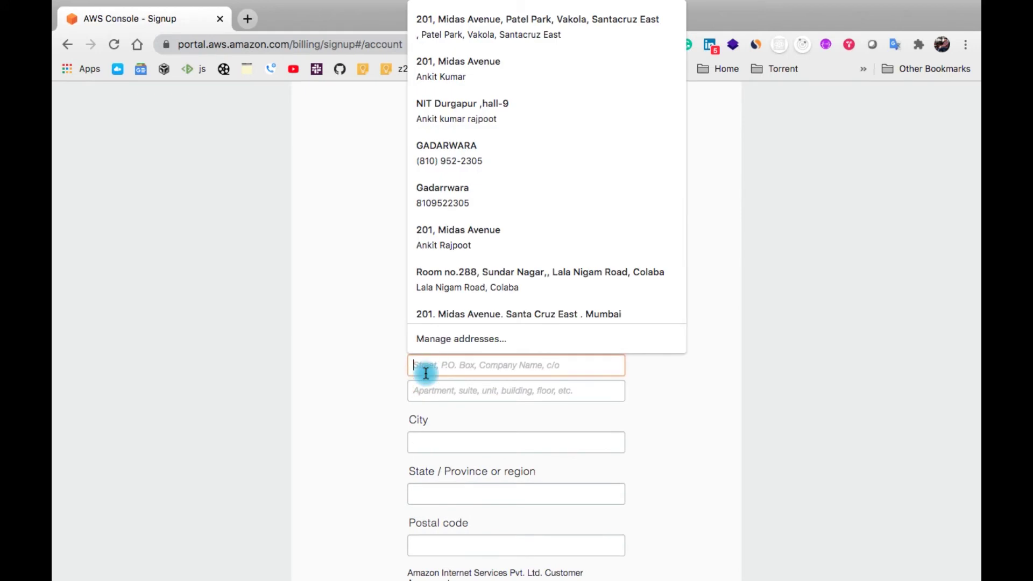
text(91)
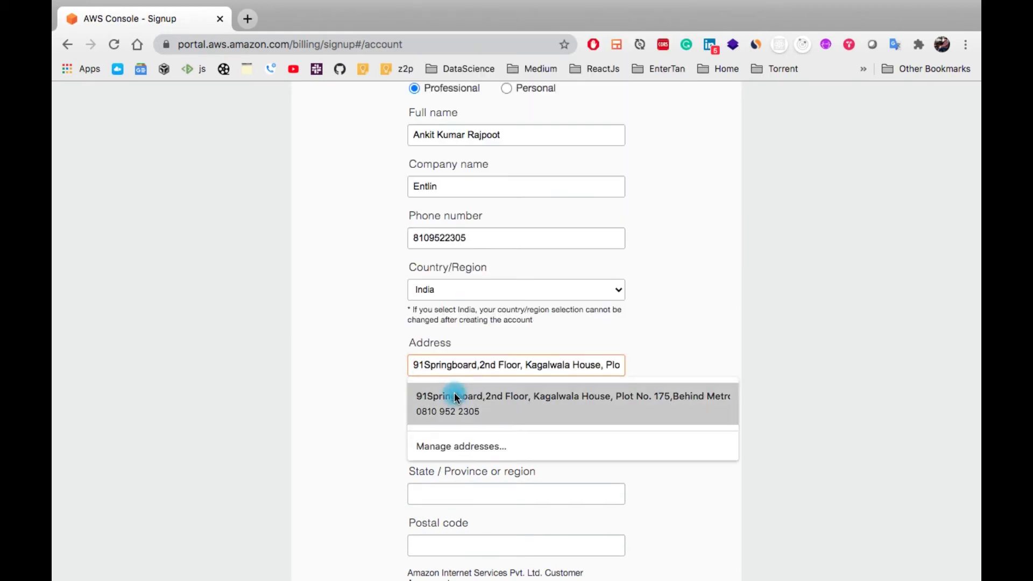
click(454, 396)
click(454, 411)
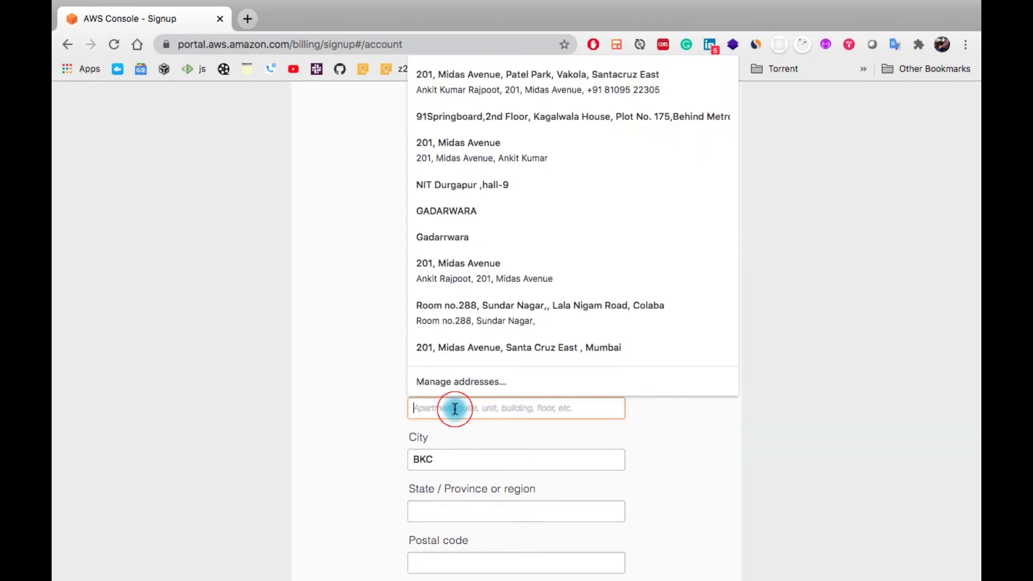
click(369, 421)
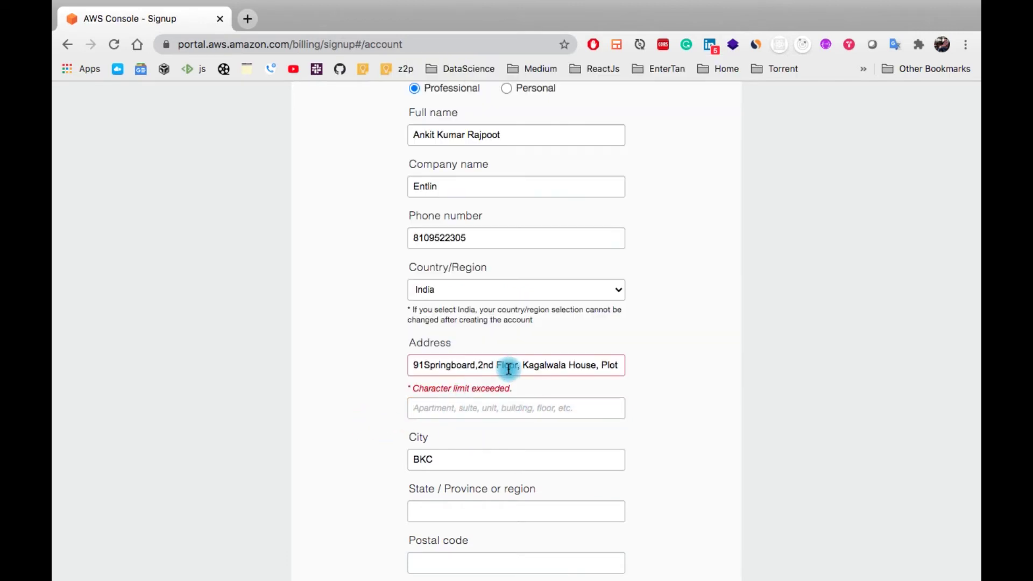
click(601, 366)
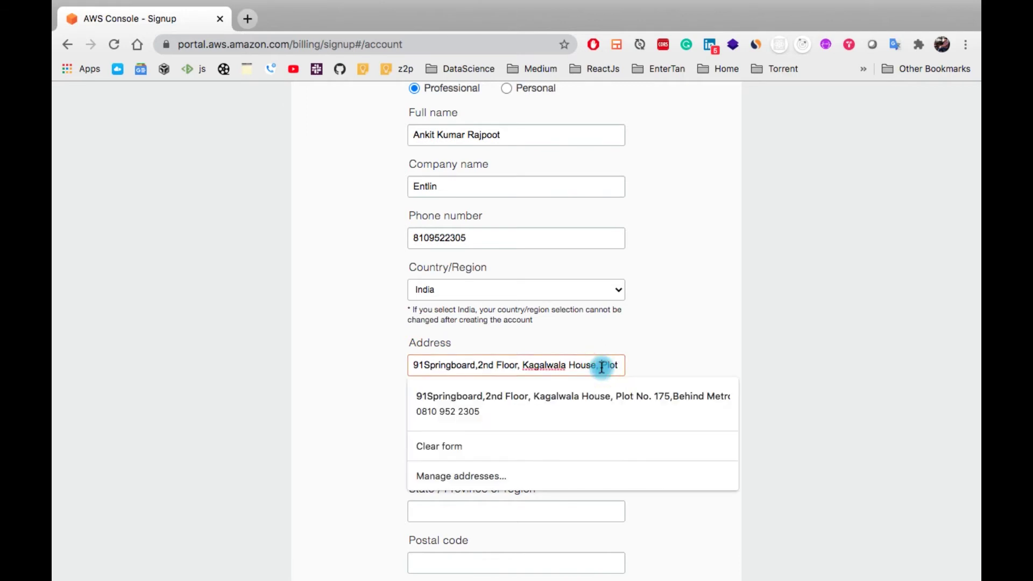
drag(601, 366, 600, 366)
Step: Paste the rest of the address into Address line 2 and cut its leading plot number
click(408, 414)
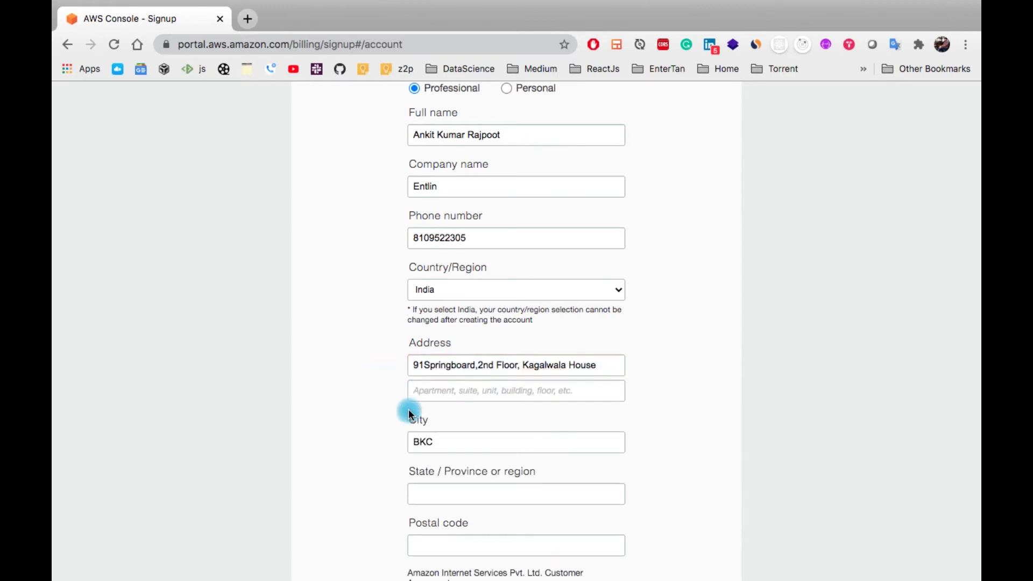
click(418, 389)
key(super+v)
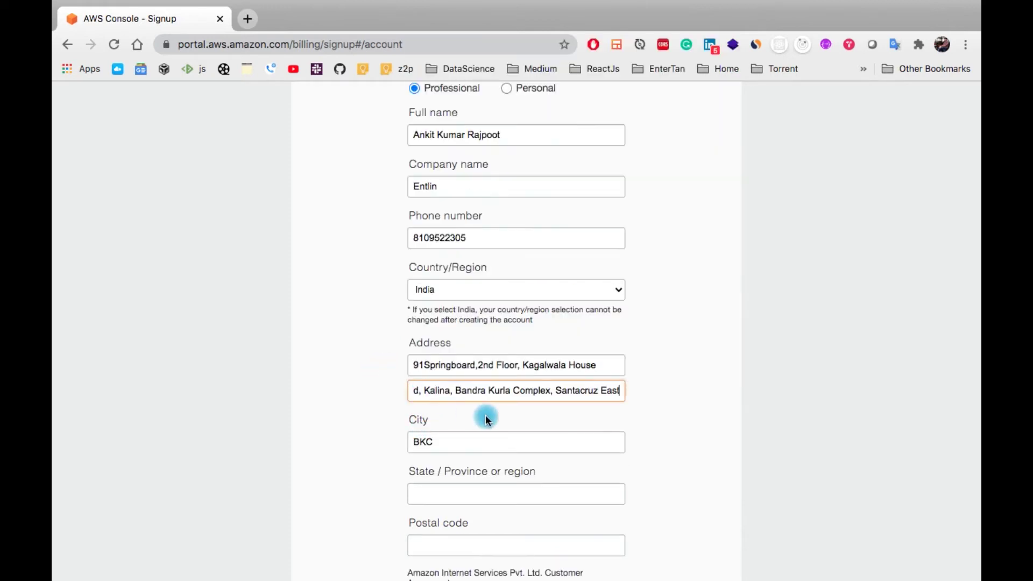
click(486, 419)
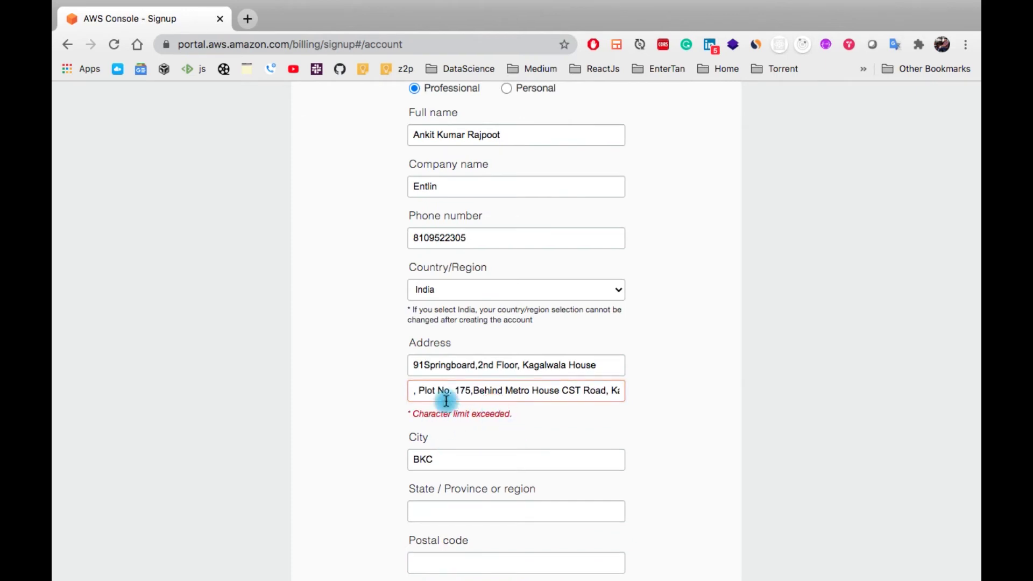
click(414, 392)
key(shift+Right)
key(shift+Right)
key(shift+Right)
key(shift+Right)
key(shift+Right)
key(shift+Right)
key(shift+Right)
key(shift+Right)
key(shift+Right)
key(shift+Right)
key(shift+Right)
key(shift+Right)
key(shift+Right)
key(shift+Right)
key(shift+Right)
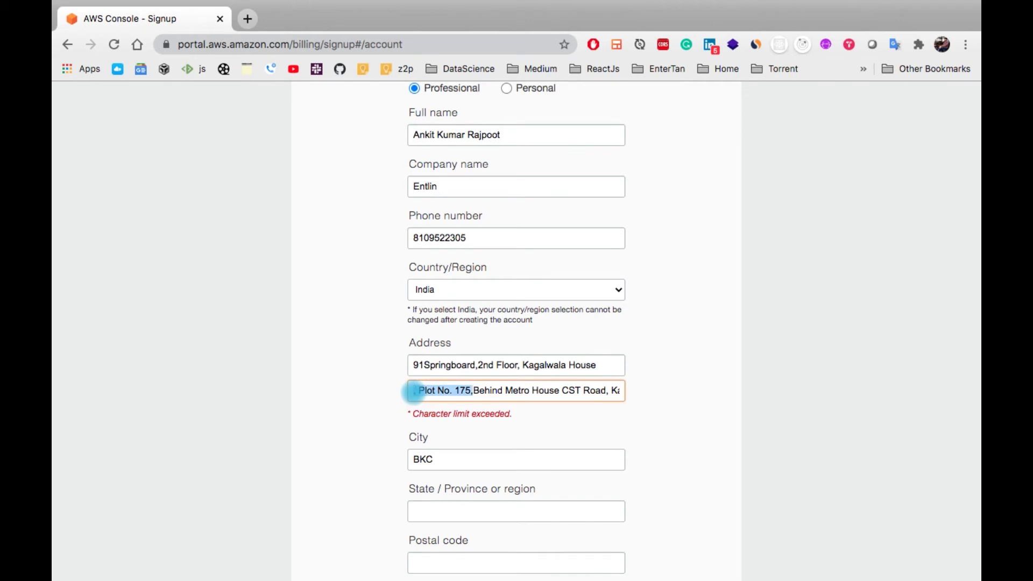
key(super+x)
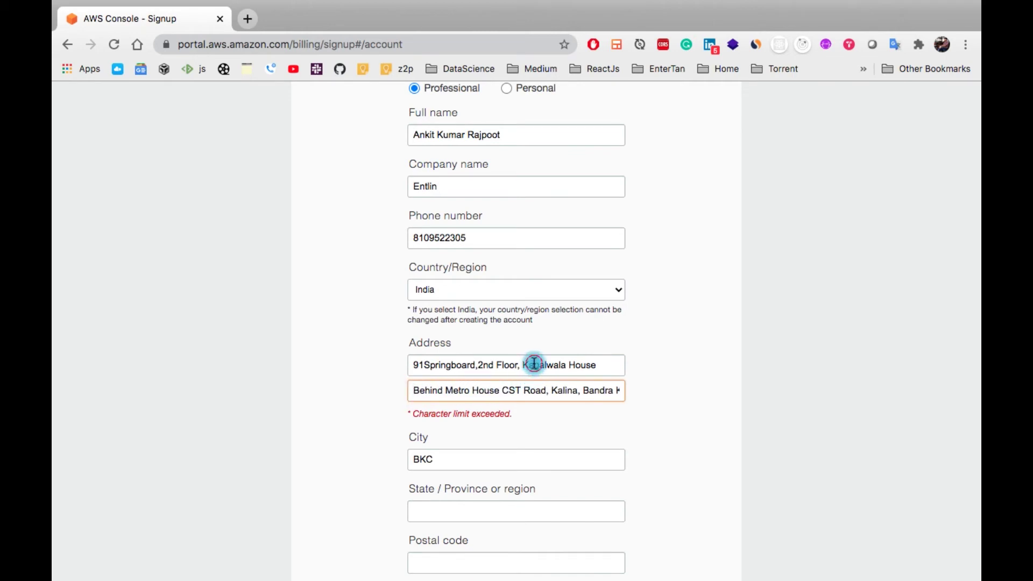
Step: Remove a street name and a locality name from Address line 2
click(533, 365)
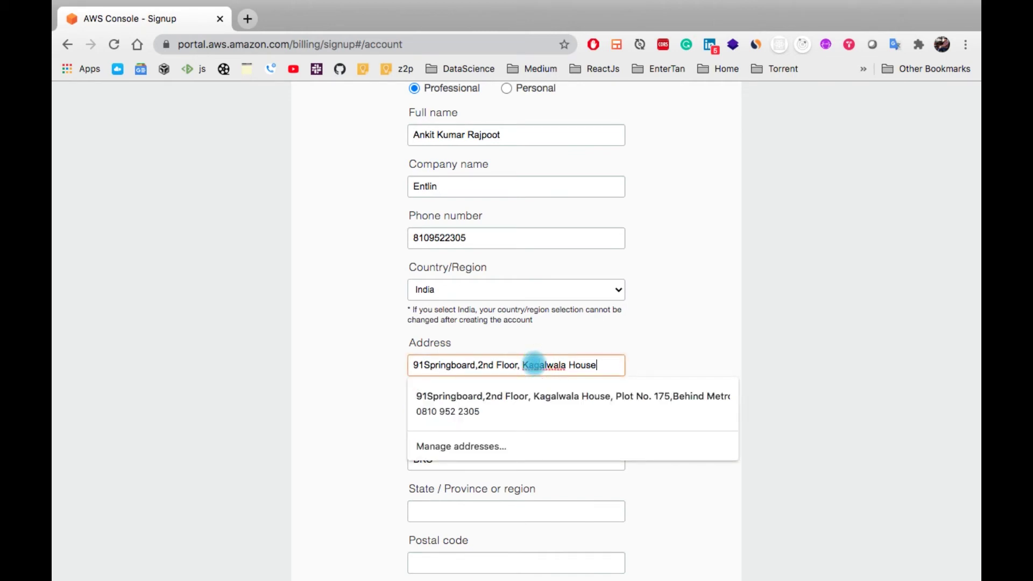
click(387, 370)
click(484, 395)
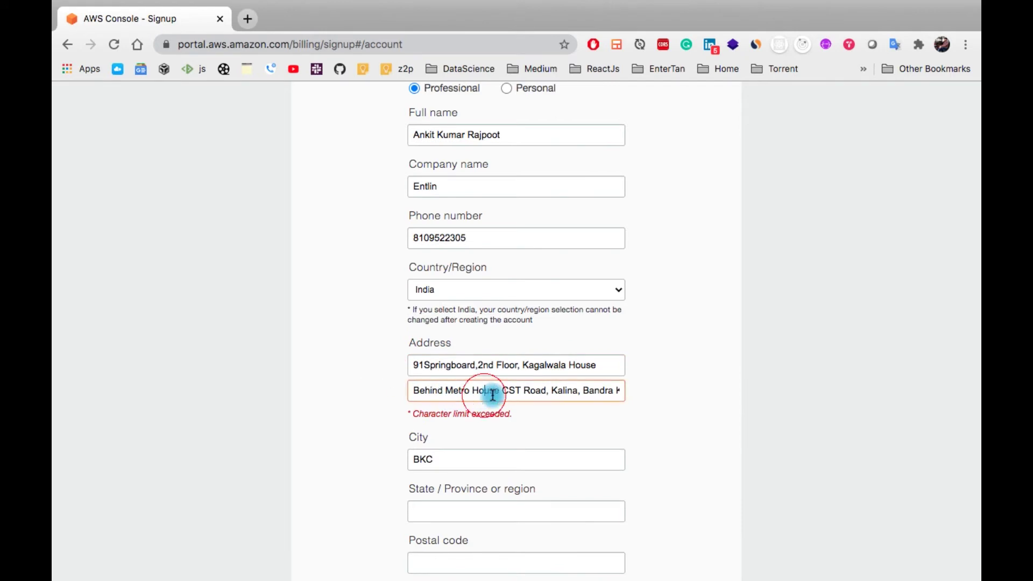
click(551, 392)
key(Right)
key(Right)
key(Right)
key(Right)
key(Right)
key(Right)
key(Right)
key(Right)
key(Right)
key(Right)
key(Right)
key(Right)
key(Right)
key(Right)
key(Right)
key(Right)
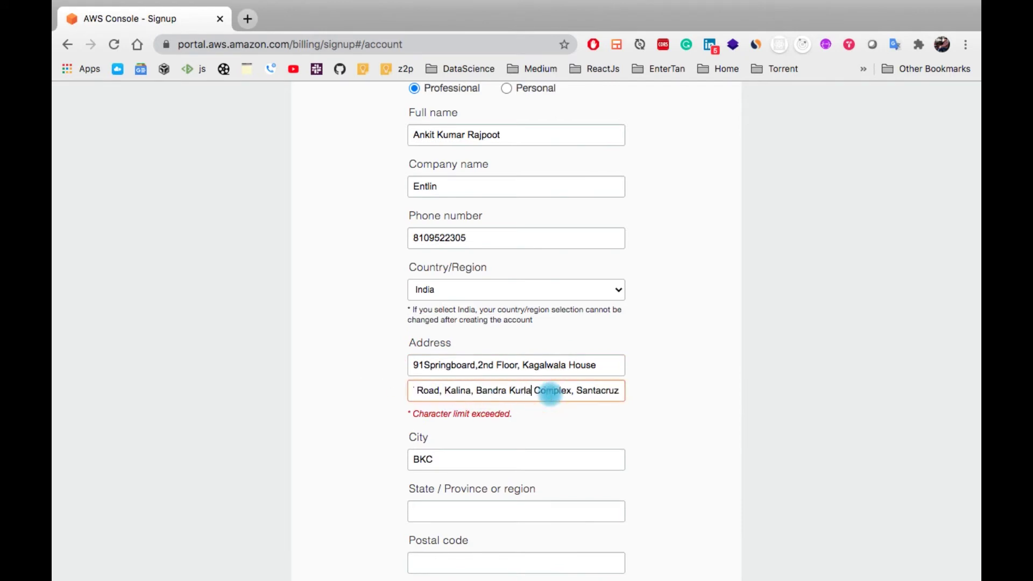
key(Right)
key(Right)
key(Right)
key(Right)
key(Right)
key(Right)
key(Right)
key(Right)
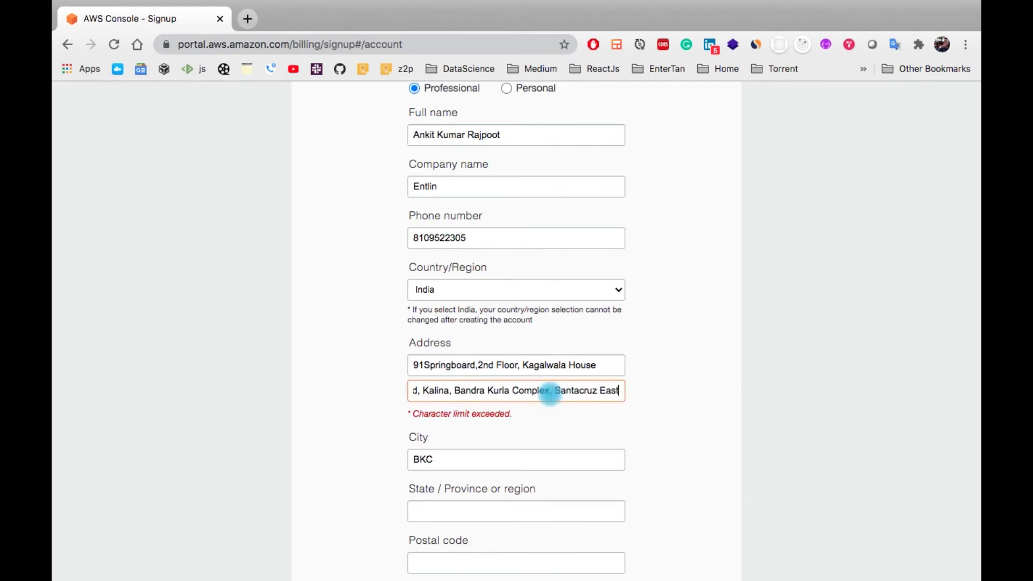
text(t)
key(Left)
key(Left)
key(Left)
key(Left)
key(Left)
key(Left)
key(Left)
key(Left)
key(Left)
key(Left)
key(Left)
key(Left)
key(Left)
key(Left)
key(Left)
key(Left)
key(Left)
key(Left)
key(Left)
key(Left)
key(Left)
key(Left)
key(Left)
key(Left)
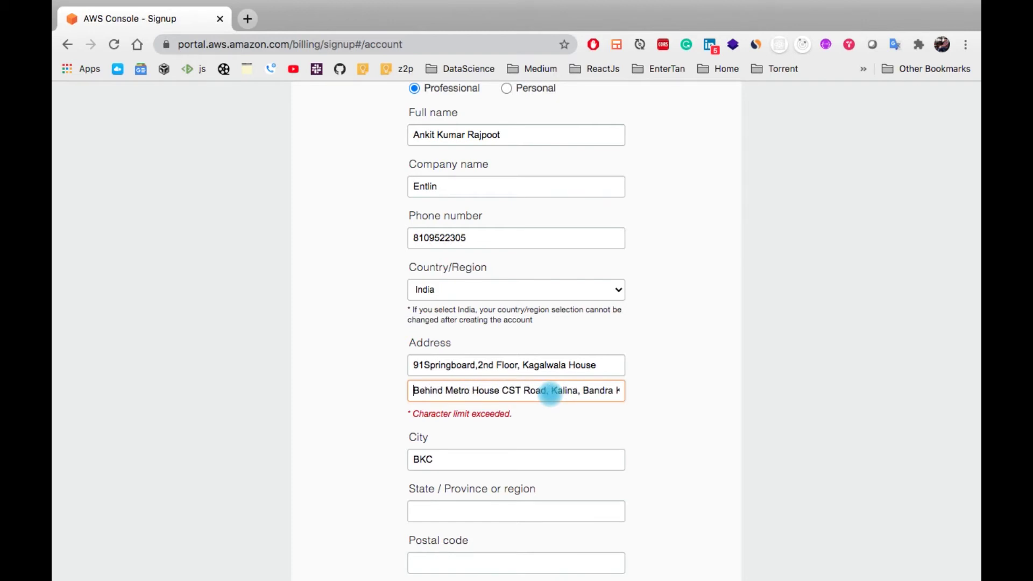
key(shift+Right)
key(shift+Right)
key(shift+Right)
key(shift+Right)
key(shift+Right)
key(shift+Right)
key(shift+Right)
key(shift+Right)
key(shift+Right)
key(shift+Right)
key(shift+Right)
key(shift+Right)
key(shift+Right)
key(shift+Right)
key(shift+Right)
key(shift+Right)
key(shift+Right)
key(shift+Right)
key(shift+Right)
key(shift+Right)
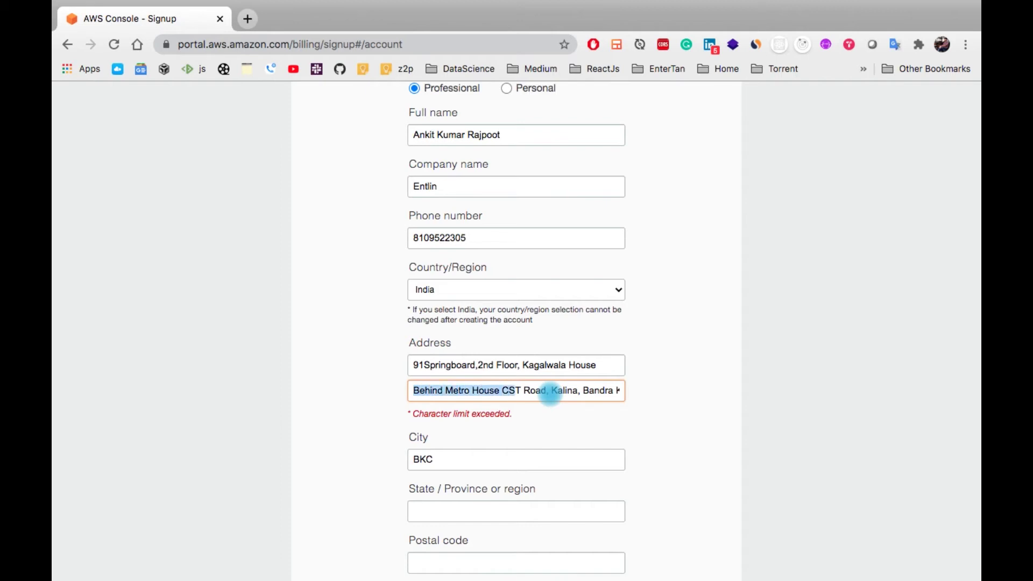
key(shift+Left)
key(shift+Left)
key(shift+Left)
key(shift+Left)
key(shift+Left)
key(shift+Left)
key(shift+Left)
key(shift+Left)
key(shift+Left)
key(shift+Right)
key(Left)
key(Right)
key(Right)
key(shift+Right)
key(shift+Right)
key(shift+Right)
key(shift+Right)
key(shift+Right)
key(shift+Right)
key(shift+Right)
key(shift+Right)
key(BackSpace)
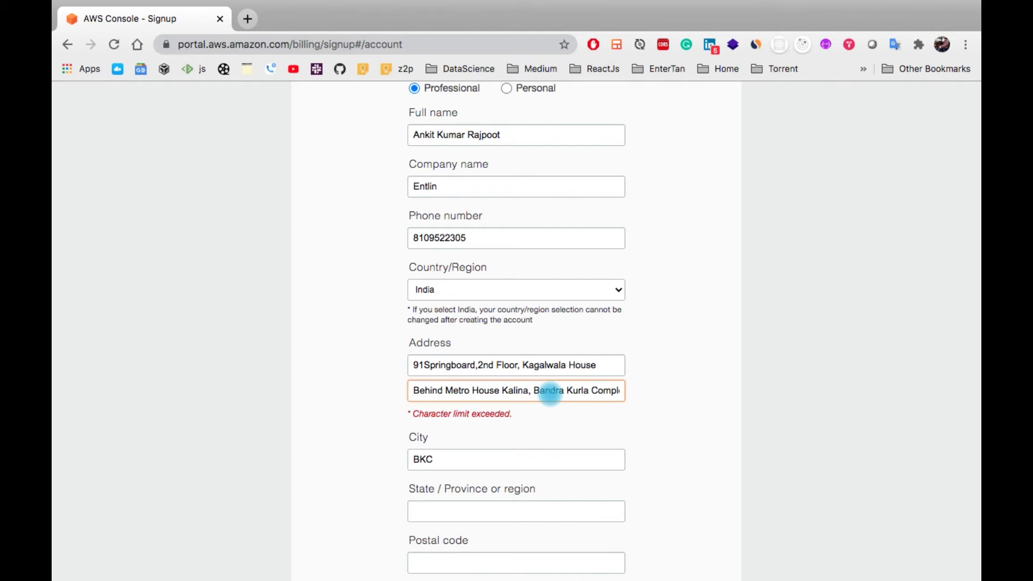
text(,)
key(shift+Right)
key(shift+Right)
key(shift+Right)
key(shift+Right)
key(shift+Right)
key(shift+Right)
key(shift+Right)
key(shift+Right)
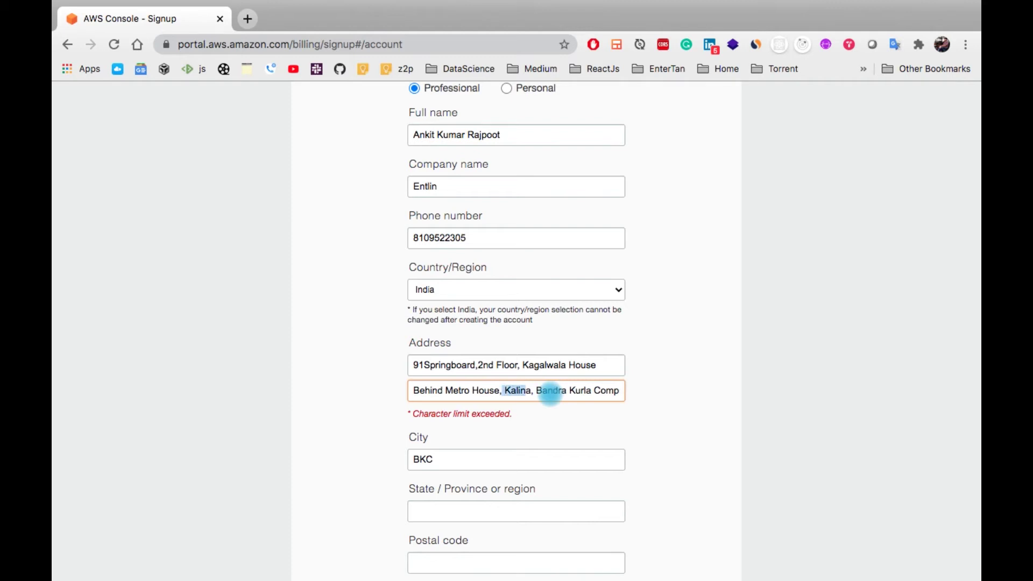
key(BackSpace)
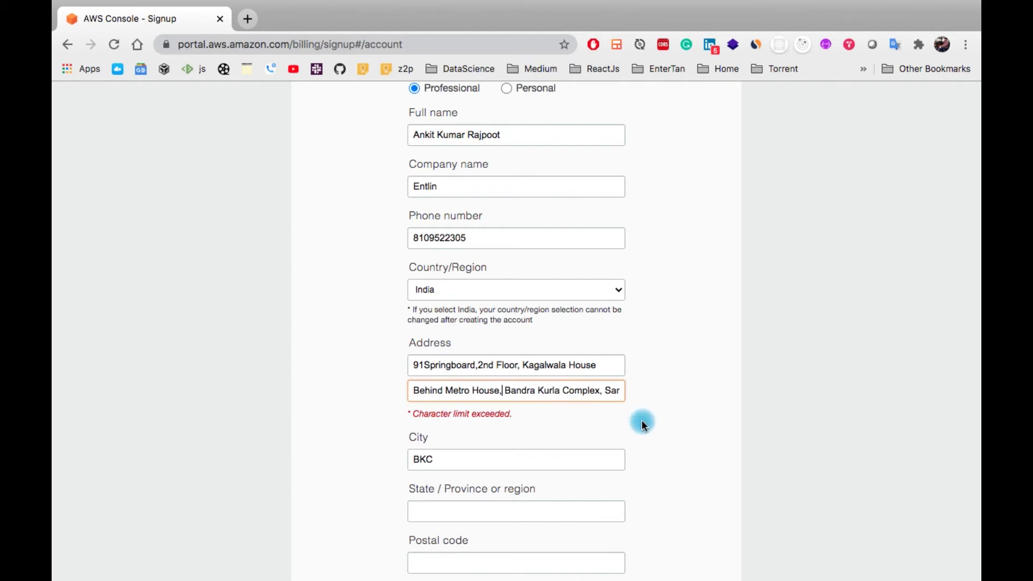
Step: Delete the leading words of Address line 2 so it fits the character limit
click(678, 422)
click(596, 399)
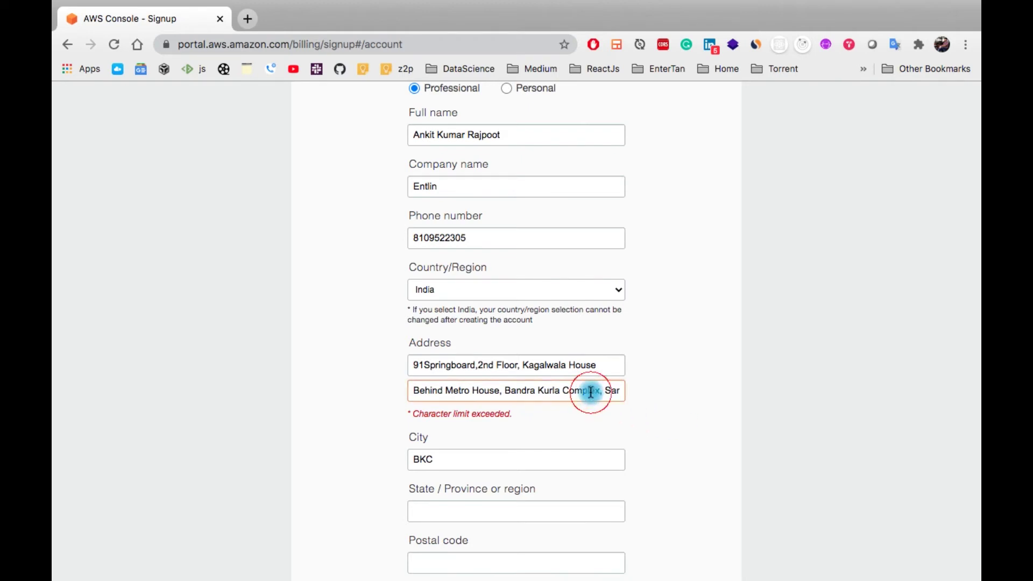
click(414, 393)
key(shift+Right)
key(shift+Right)
key(shift+Right)
key(shift+Right)
key(shift+Right)
key(shift+Right)
key(shift+Right)
key(shift+Right)
key(shift+Right)
key(shift+Right)
key(shift+Right)
key(shift+Right)
key(shift+Right)
key(shift+Right)
key(shift+Right)
key(shift+Right)
key(shift+Right)
key(shift+Right)
key(shift+Right)
key(shift+Right)
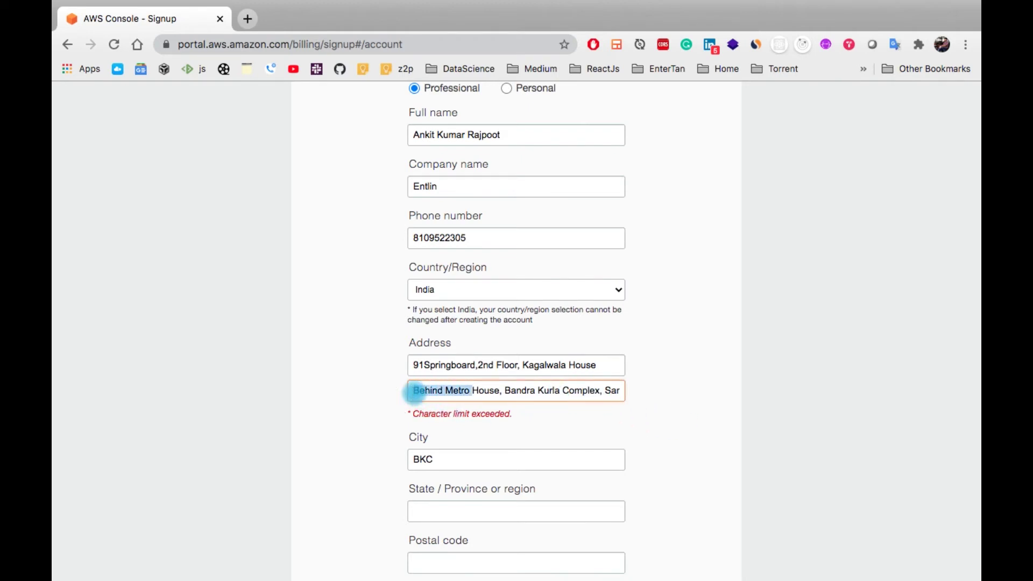
key(BackSpace)
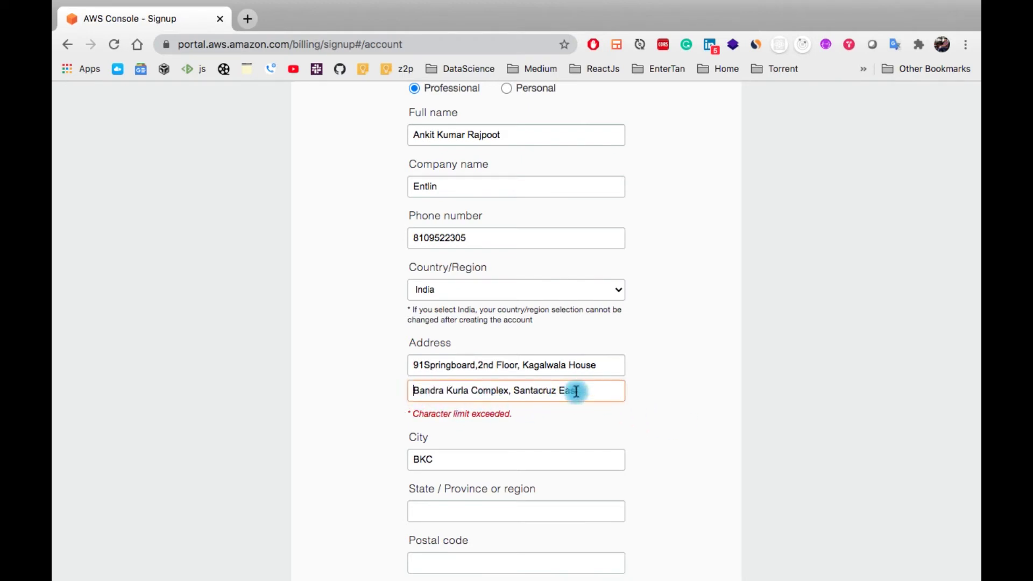
click(398, 395)
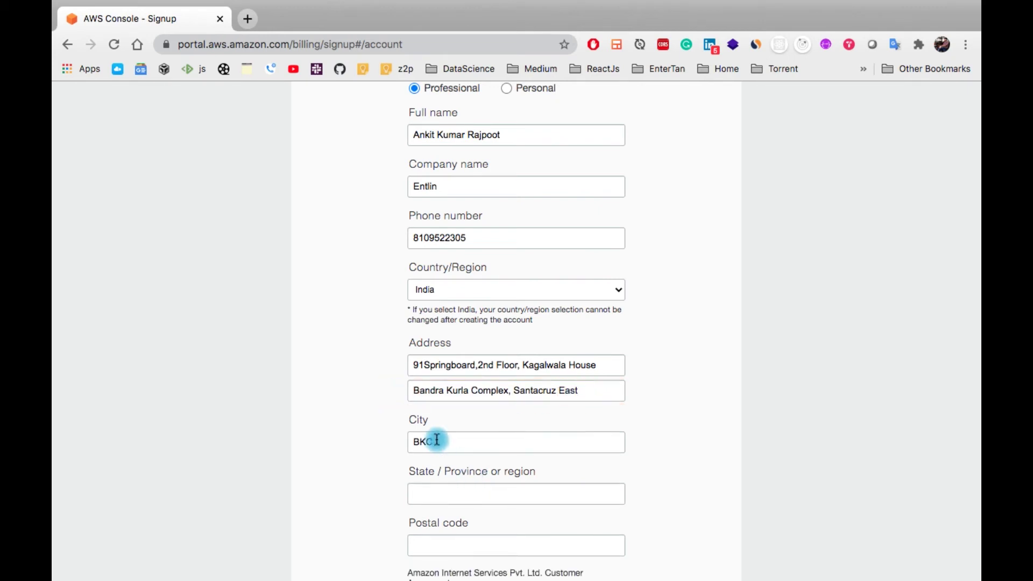
Step: Set the City to Mumbai and the State to MAHARASHTRA
scroll(509, 438, down, 3)
click(436, 318)
double_click(424, 316)
text(Mumbai)
key(Tab)
text(Ma)
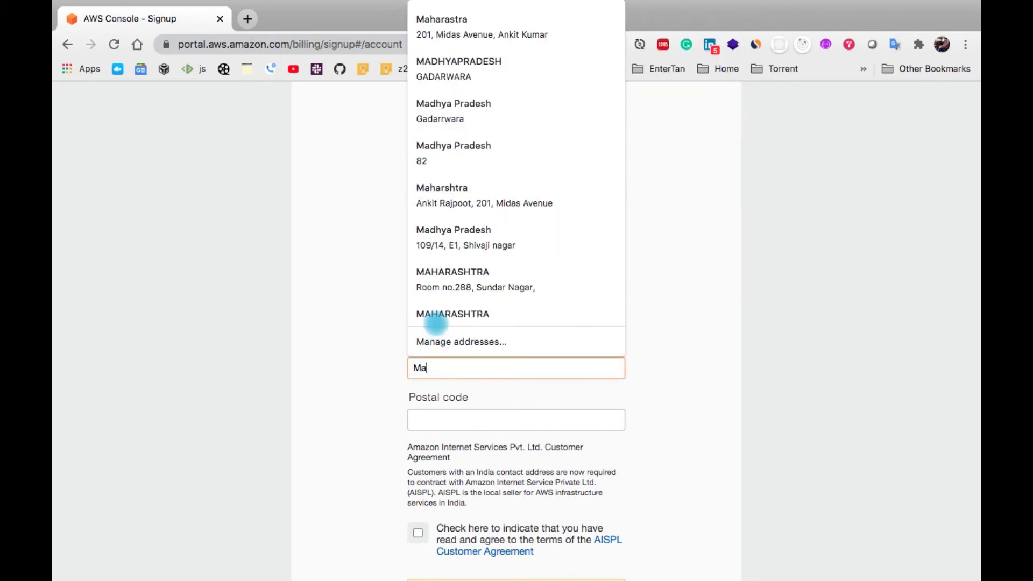
text(ha)
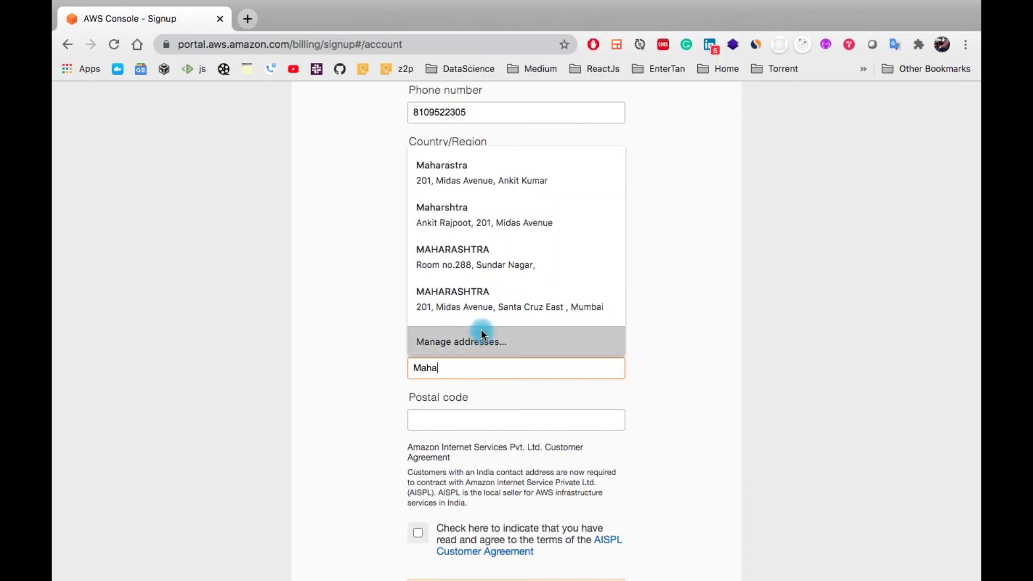
click(483, 258)
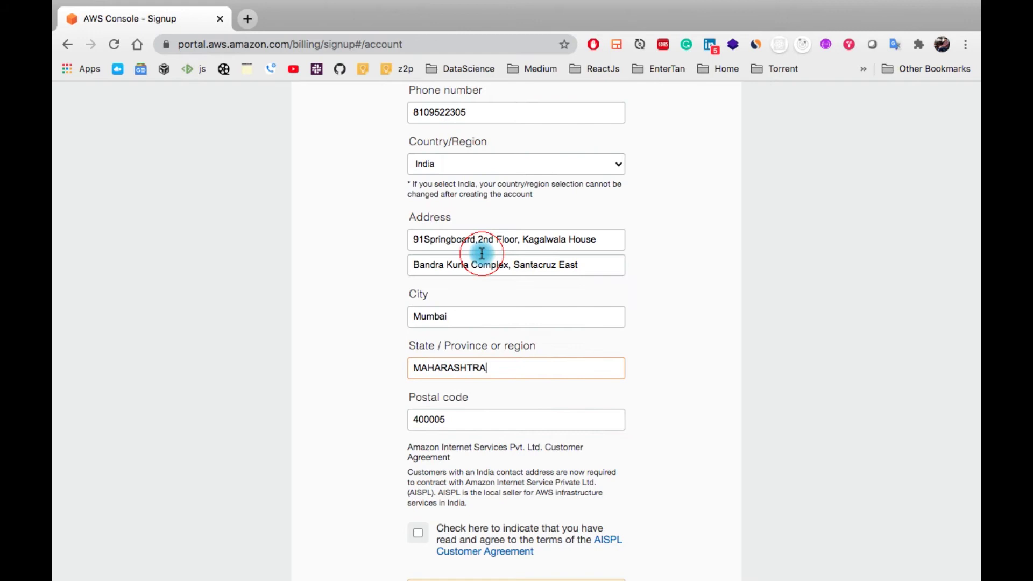
Step: Correct the postal code, accept the AISPL Customer Agreement and create the account
click(485, 422)
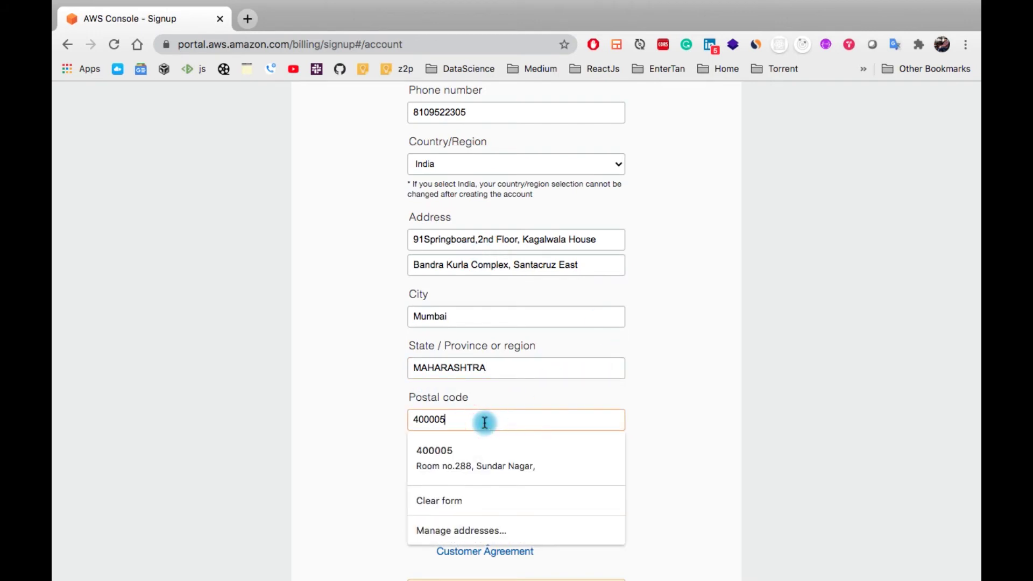
key(BackSpace)
key(BackSpace)
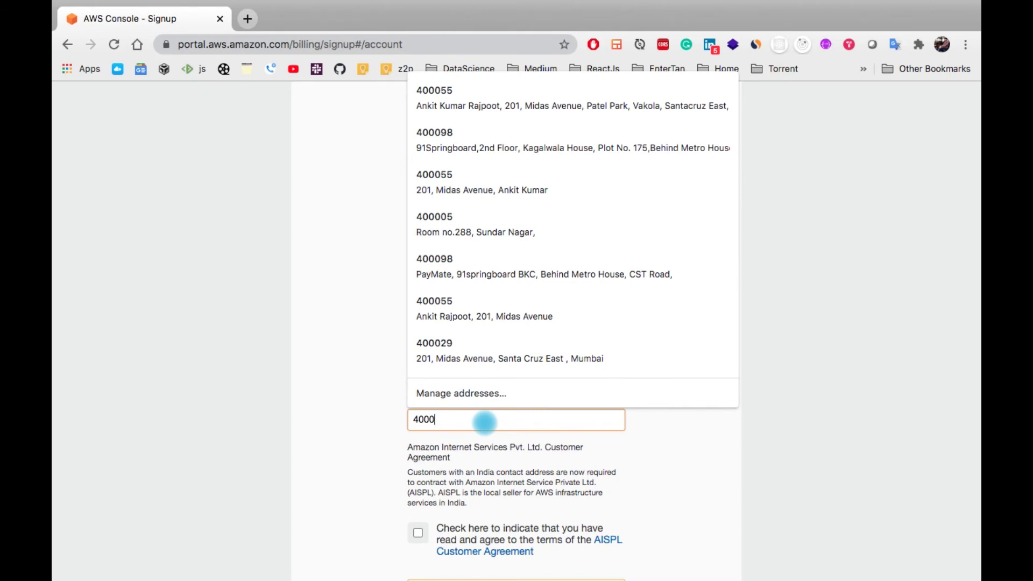
text(989)
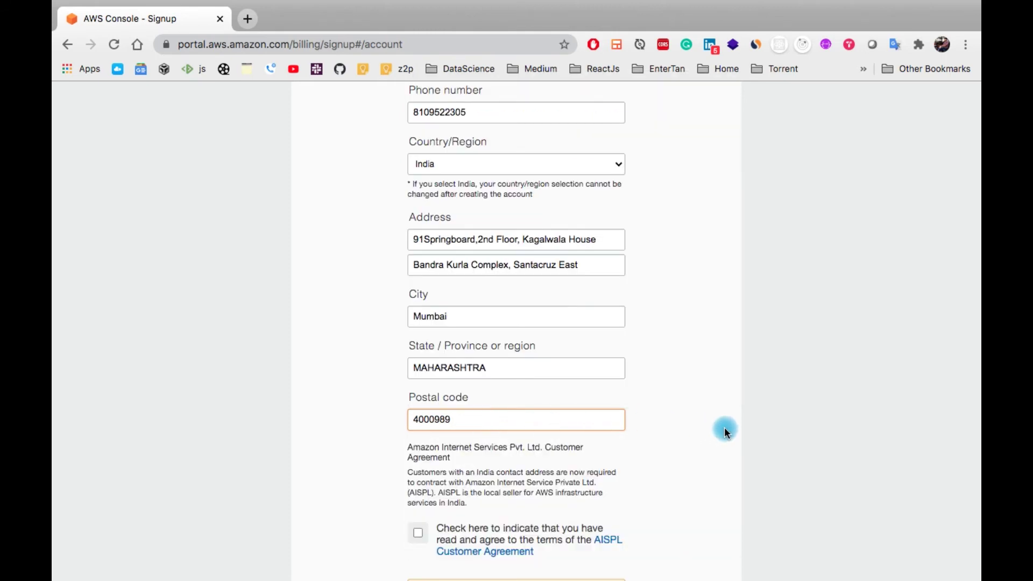
key(BackSpace)
key(BackSpace)
text(8)
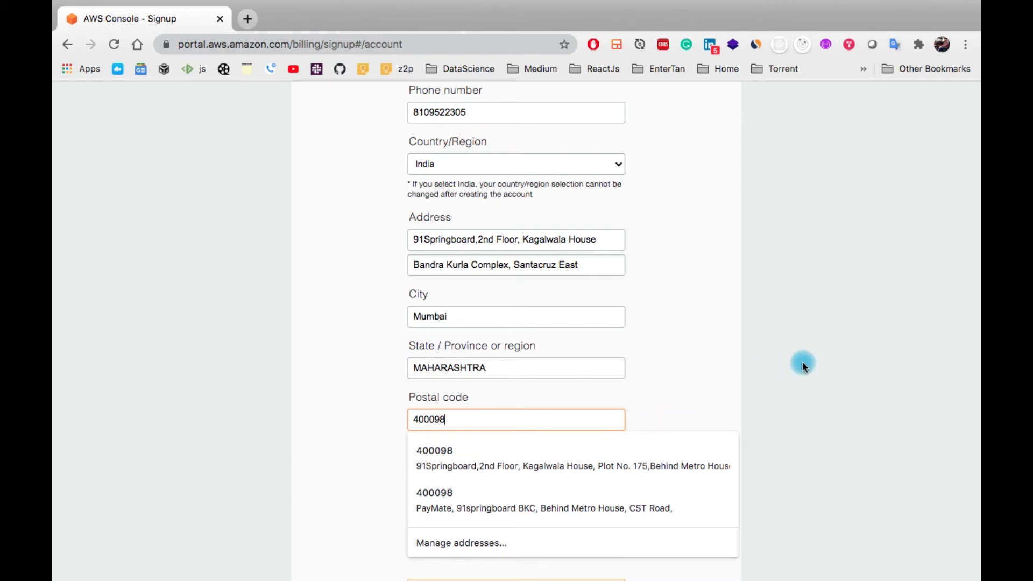
click(811, 369)
scroll(727, 387, down, 3)
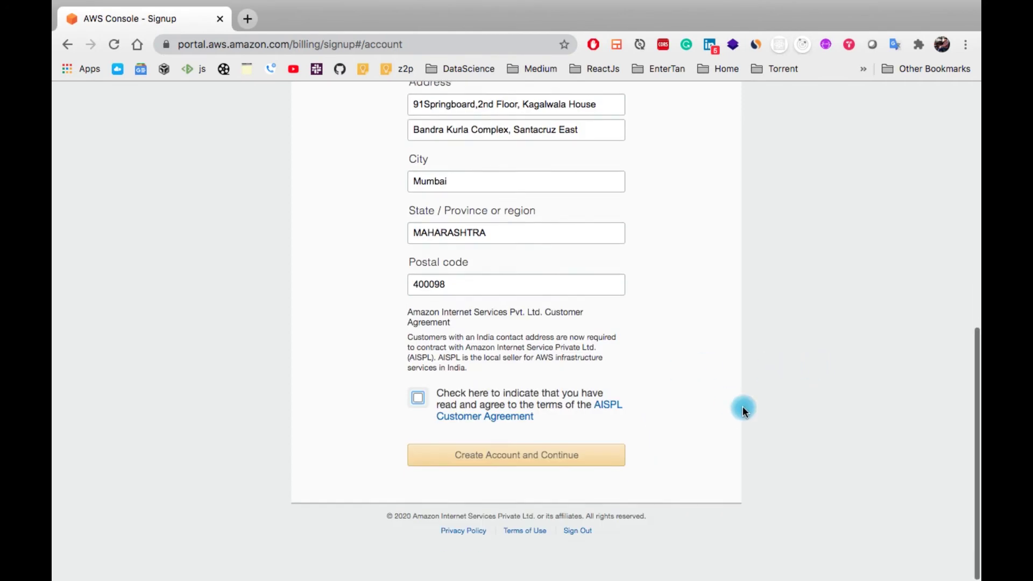
click(418, 403)
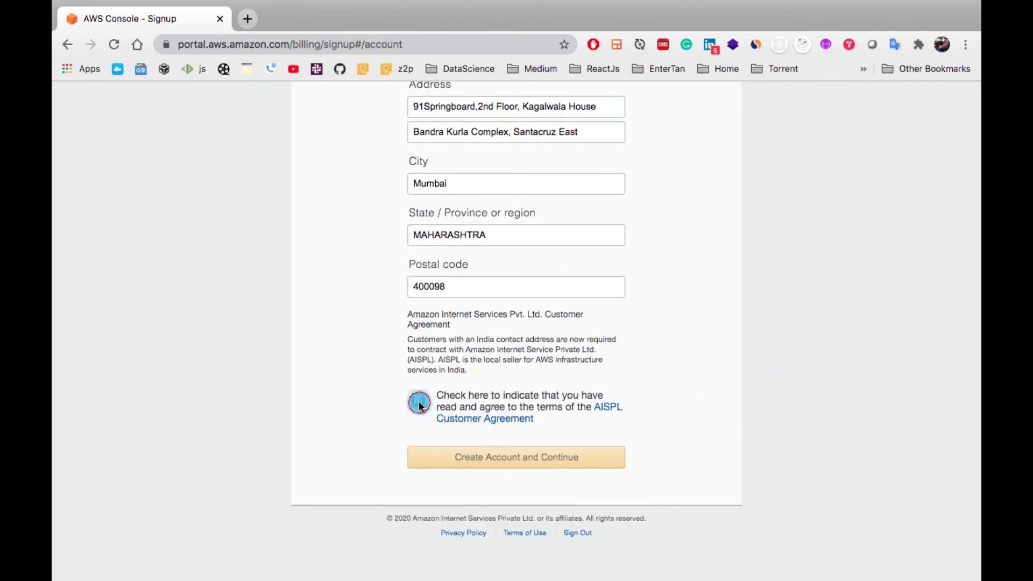
click(548, 465)
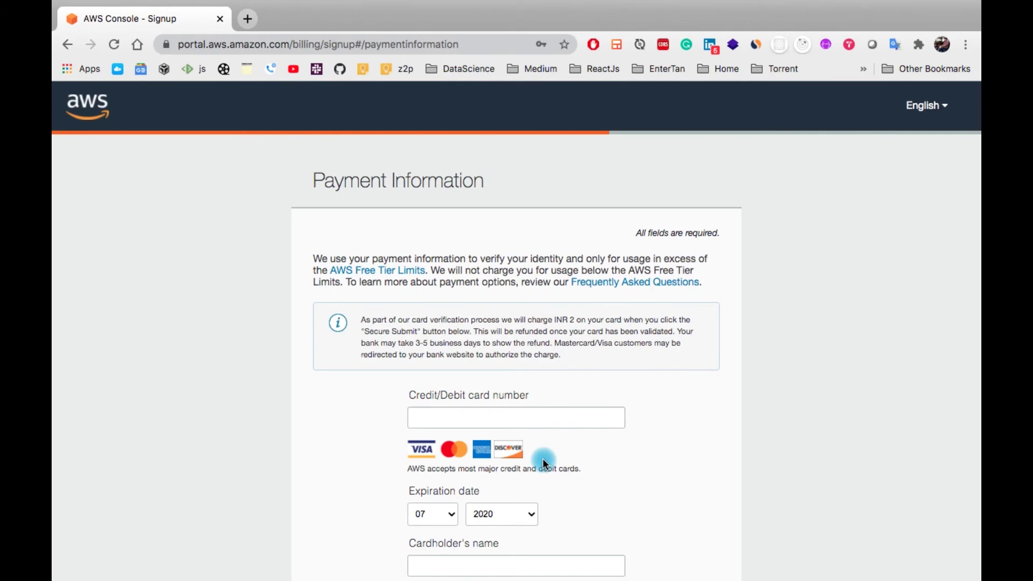
Step: Enter the card details on Payment Information and submit them with Verify and Add
scroll(544, 458, down, 3)
scroll(696, 440, down, 4)
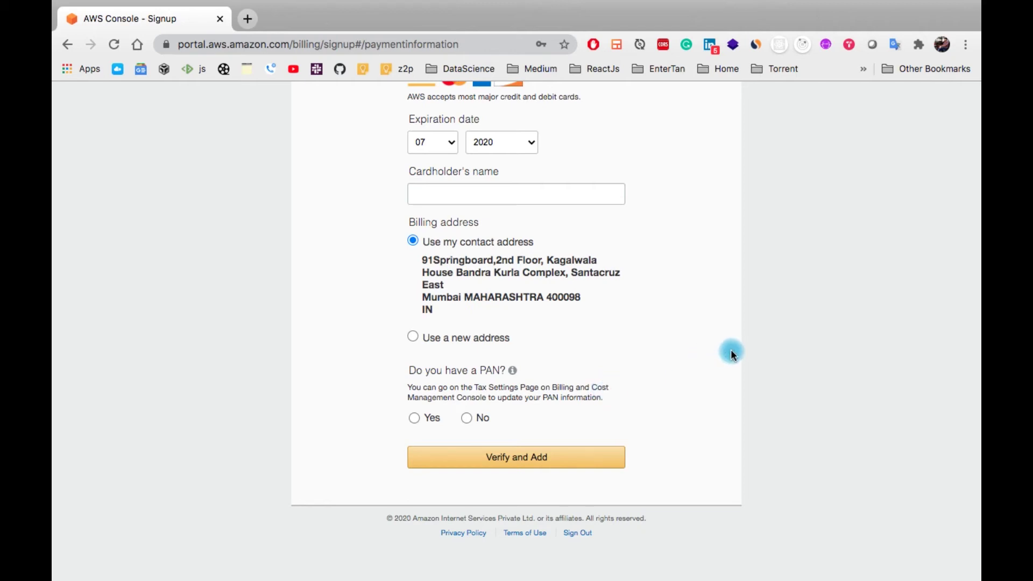
scroll(596, 320, up, 3)
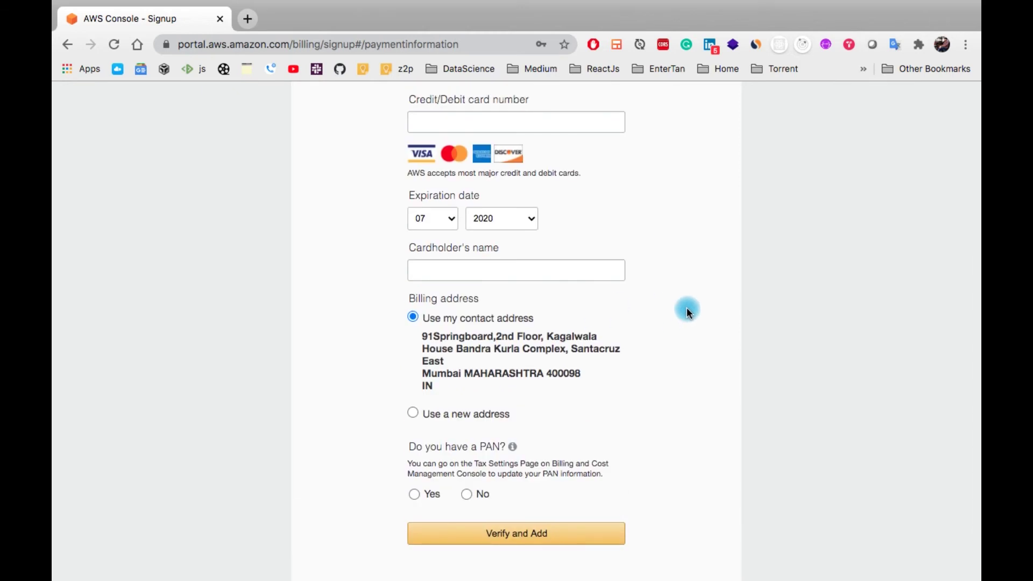
scroll(687, 308, up, 4)
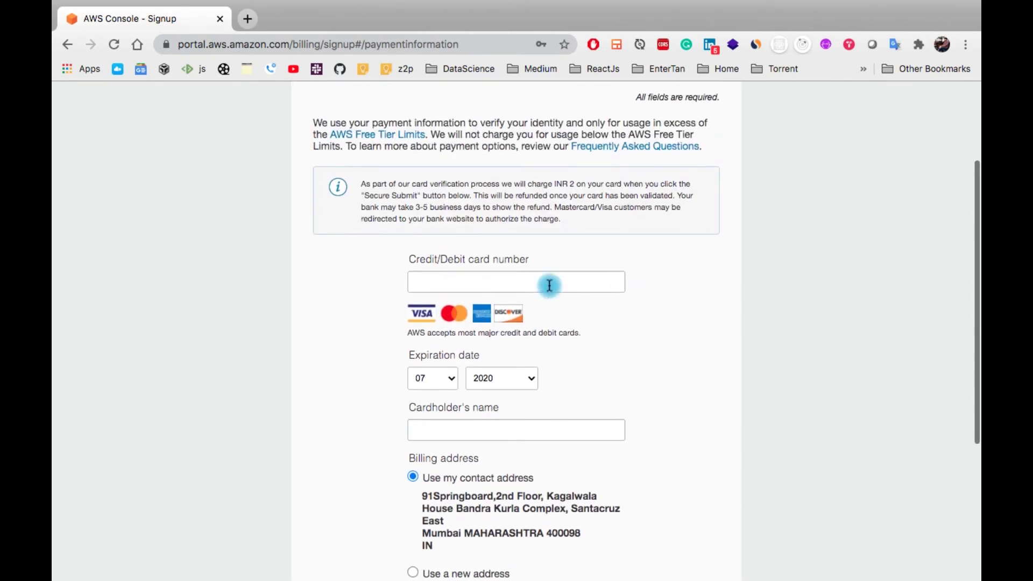
click(546, 281)
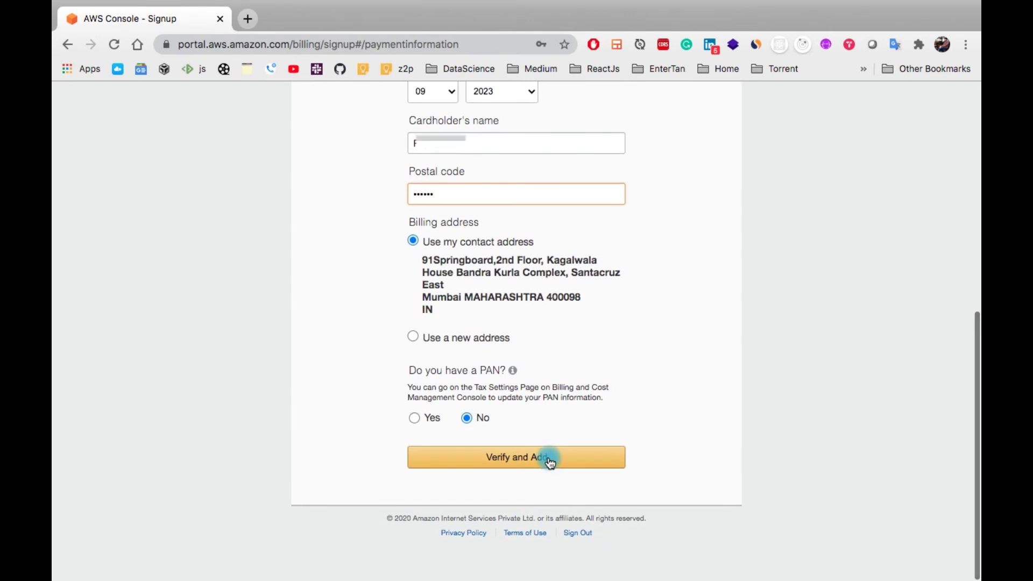
click(548, 458)
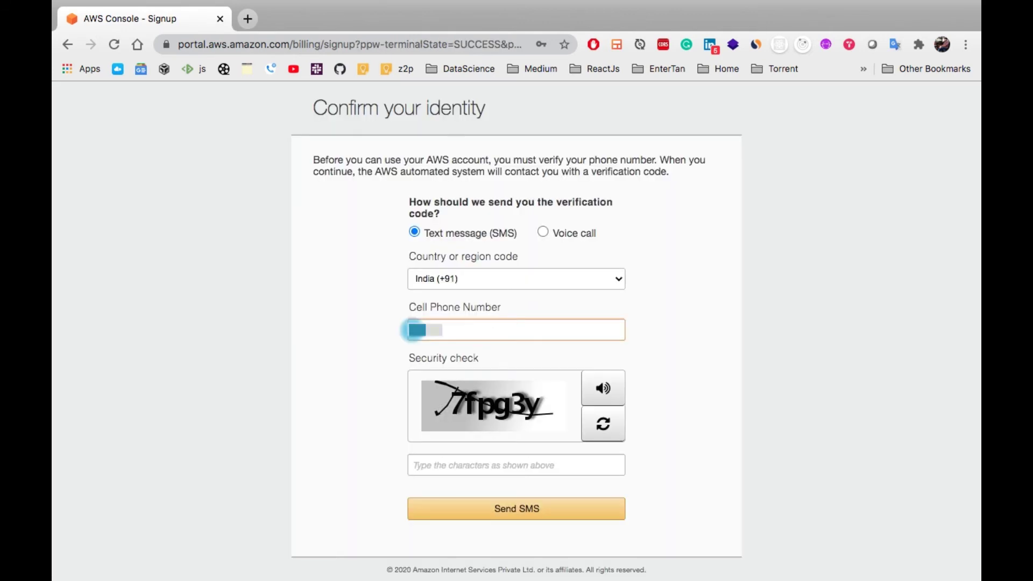
Step: Solve the security check and send the verification code by SMS
text(98)
click(455, 462)
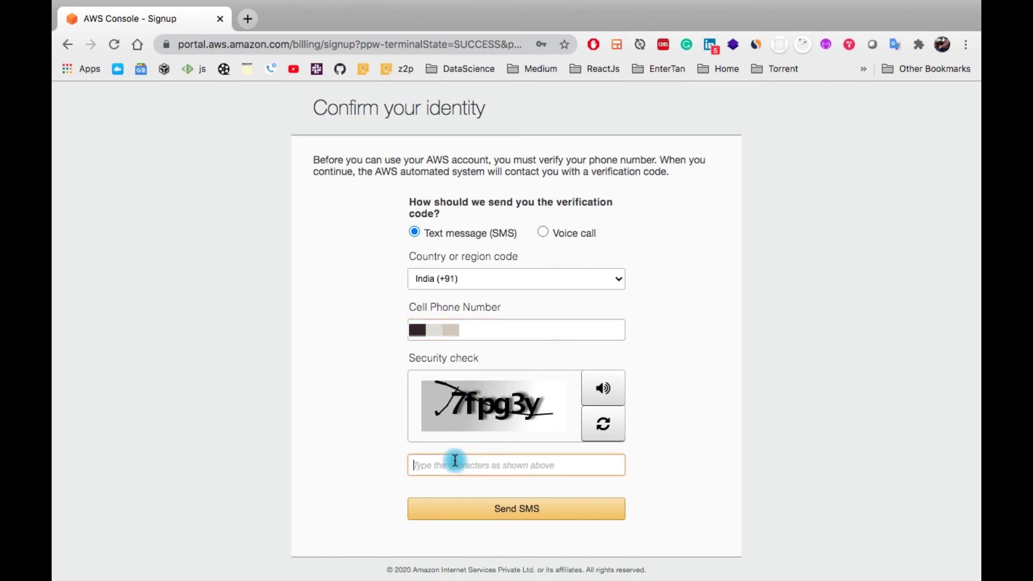
text(7fp)
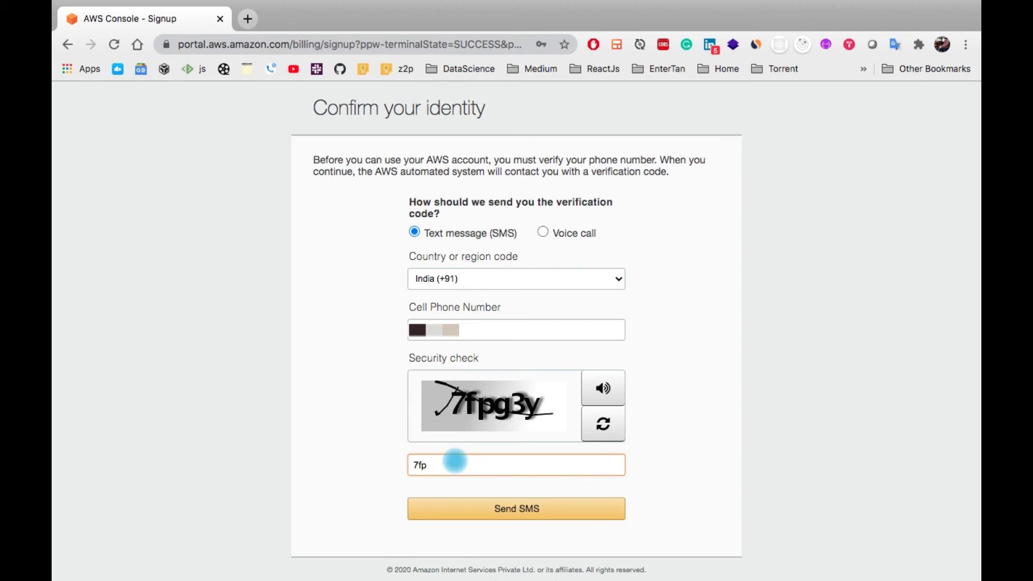
text(g3y)
click(477, 510)
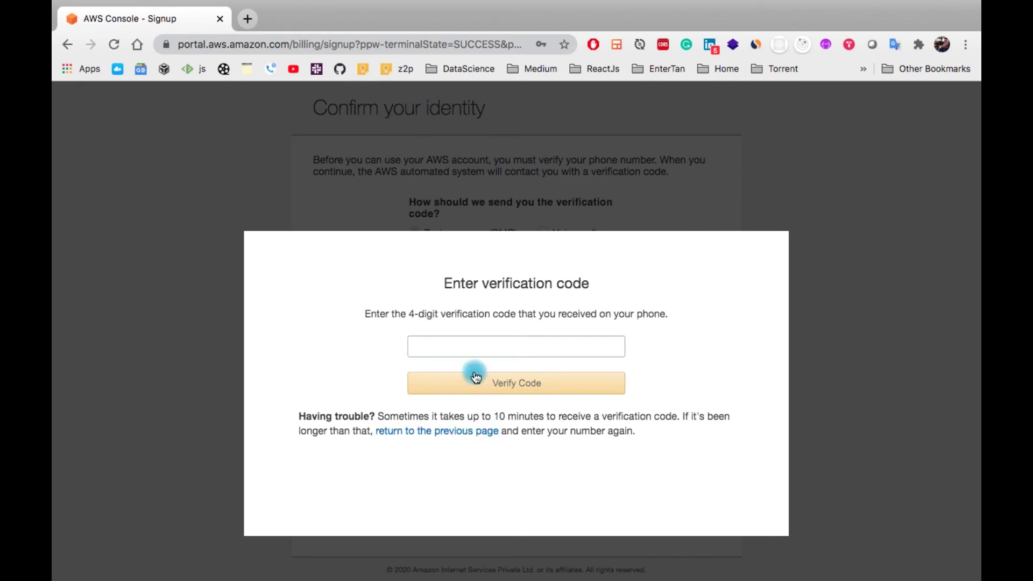
Step: Enter the 4-digit SMS code, verify it and continue
click(458, 347)
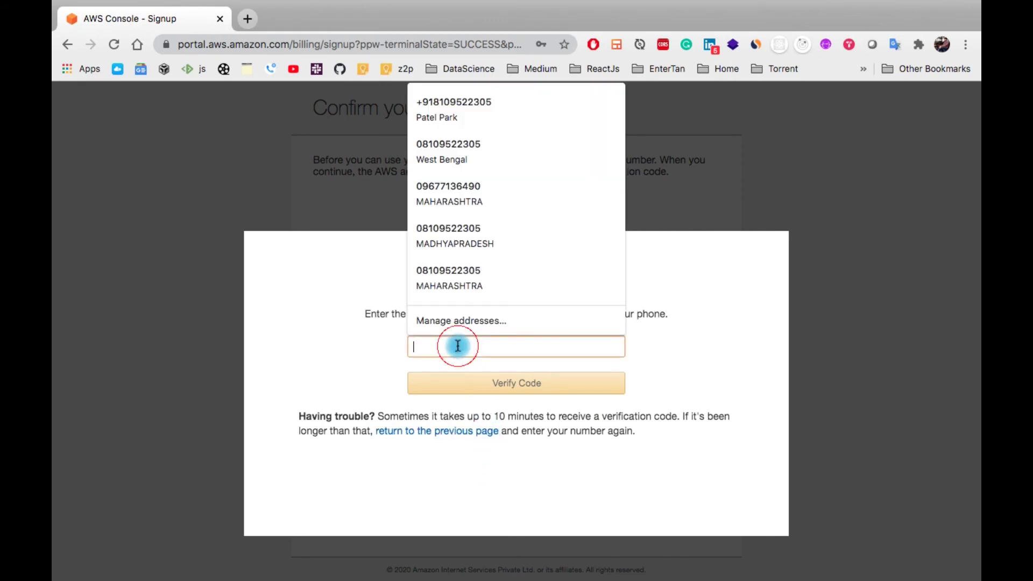
click(328, 272)
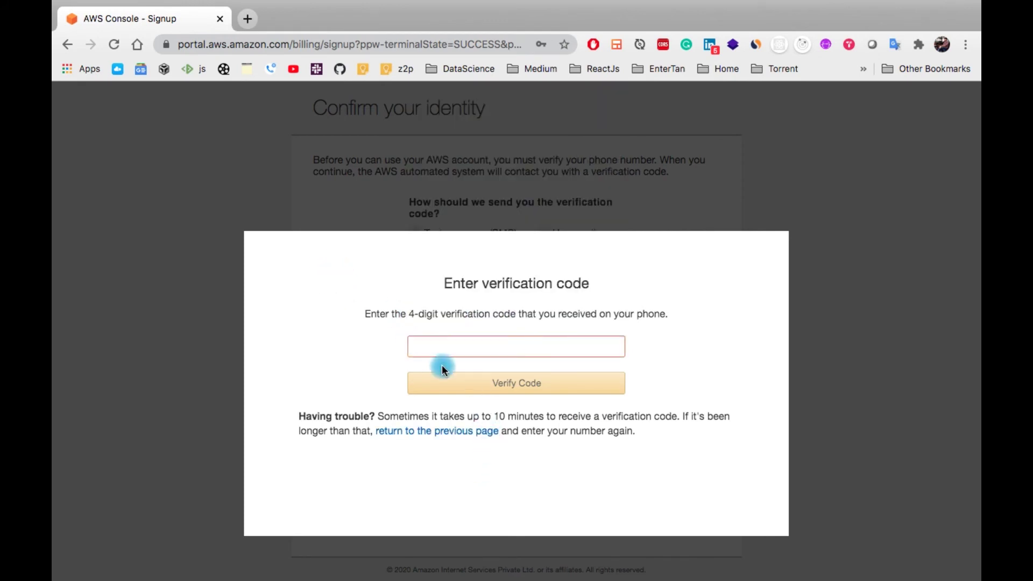
click(439, 348)
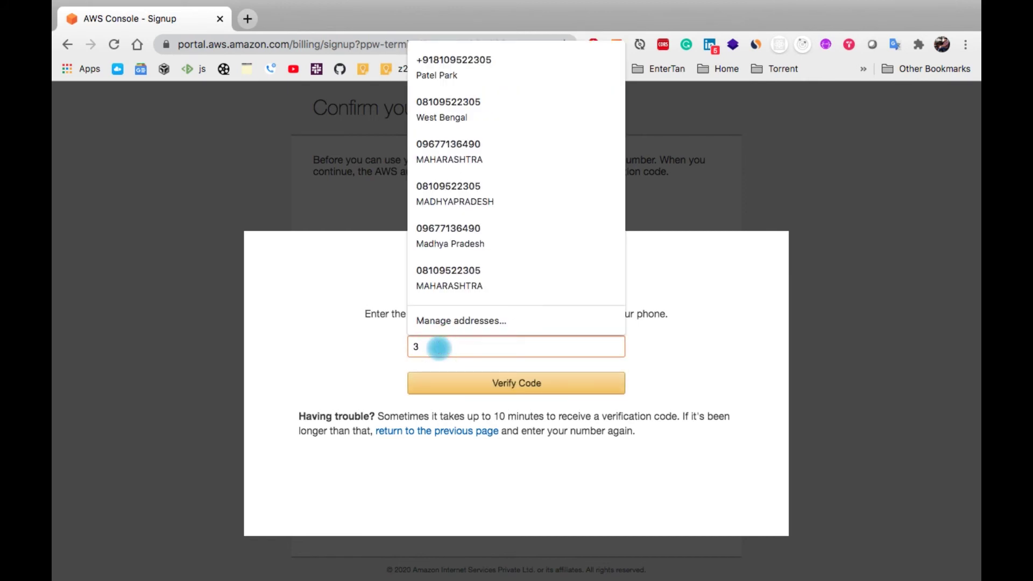
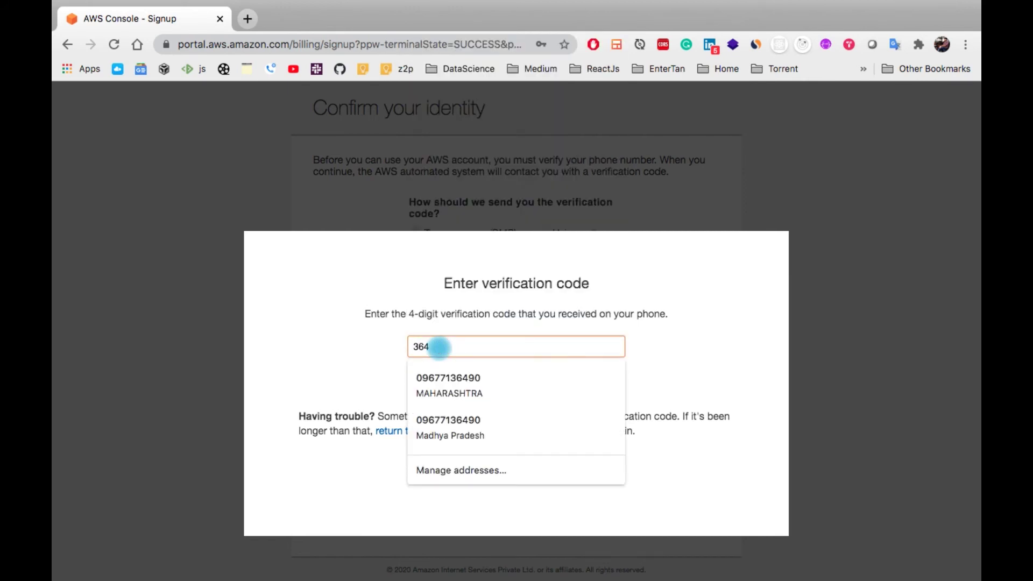
click(536, 388)
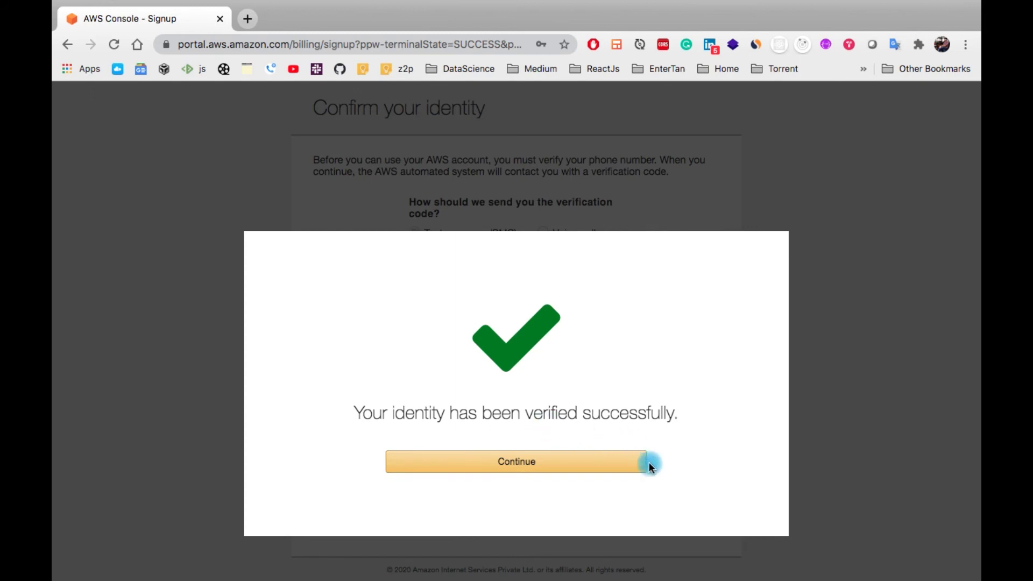
click(595, 470)
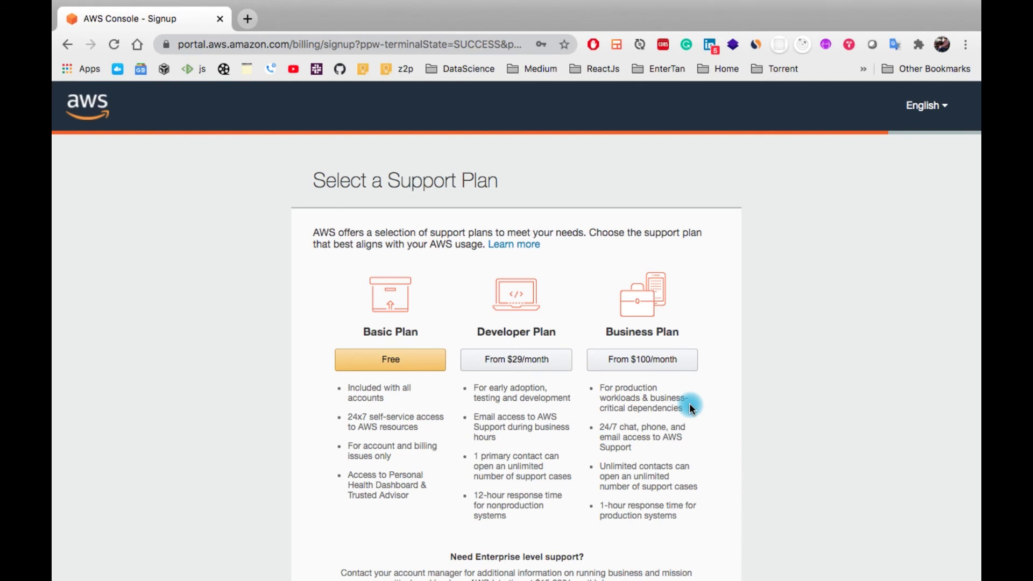
Step: Choose the free Basic support plan
scroll(431, 339, down, 2)
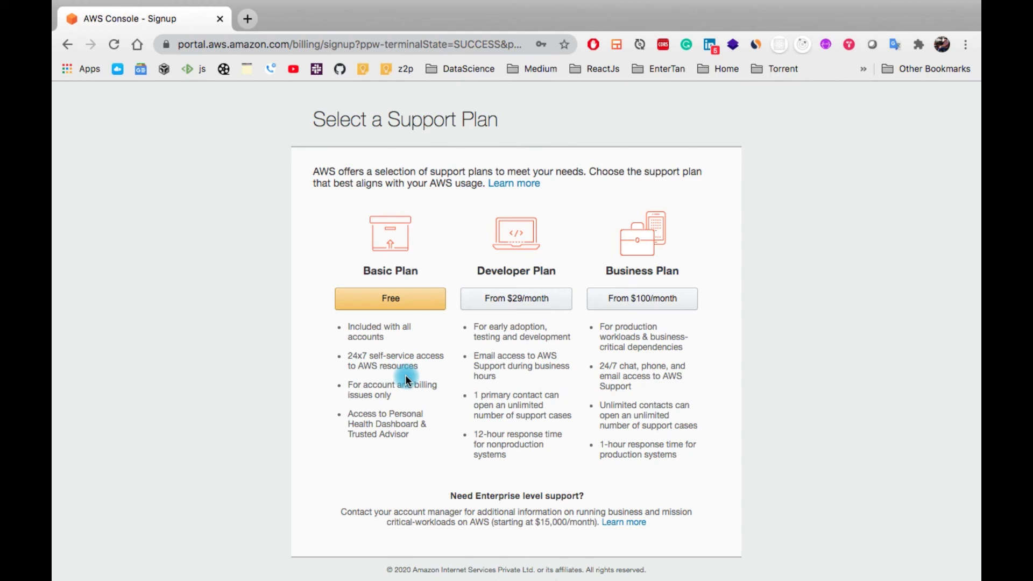
scroll(438, 422, down, 2)
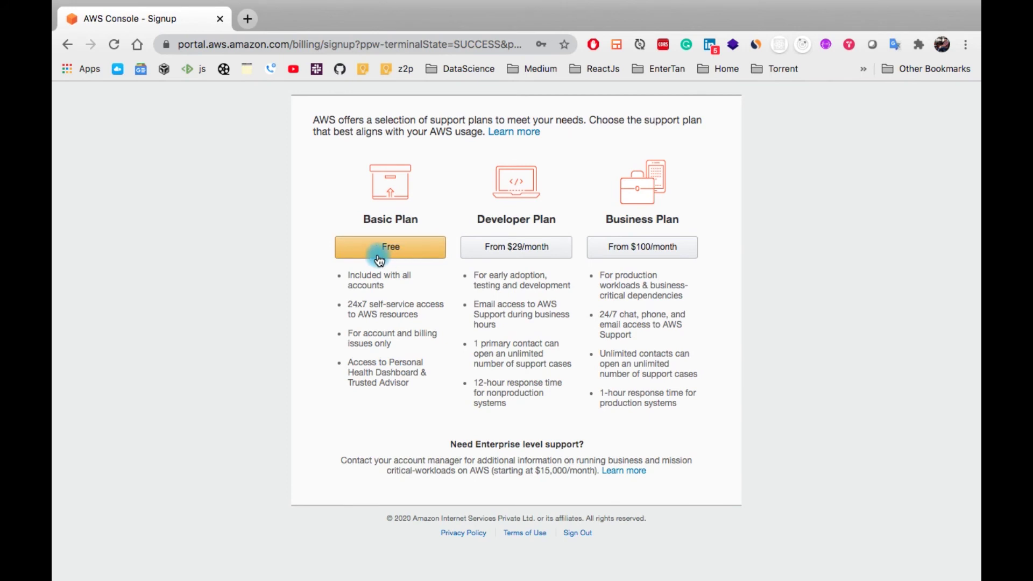
scroll(380, 261, up, 2)
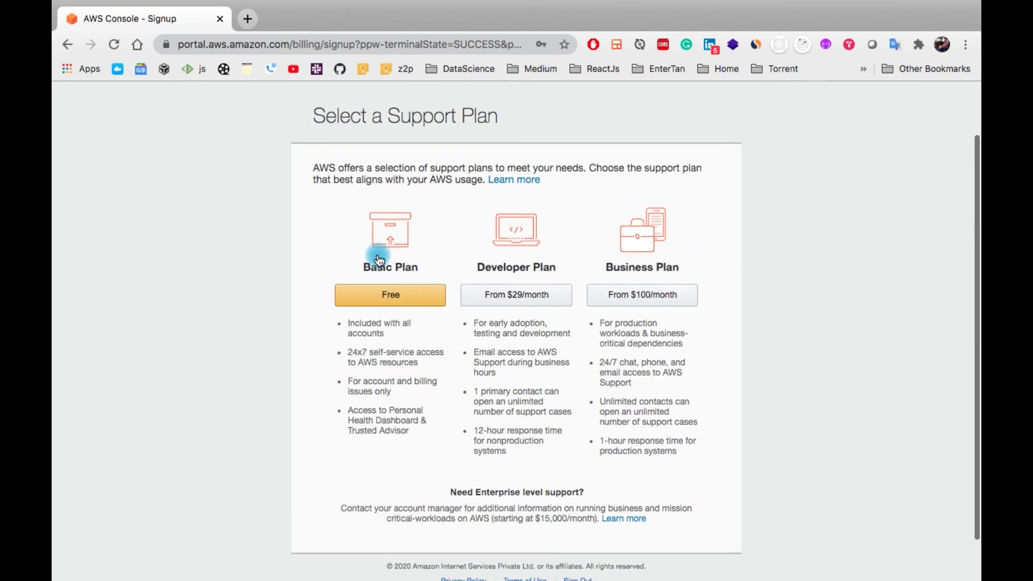
click(407, 303)
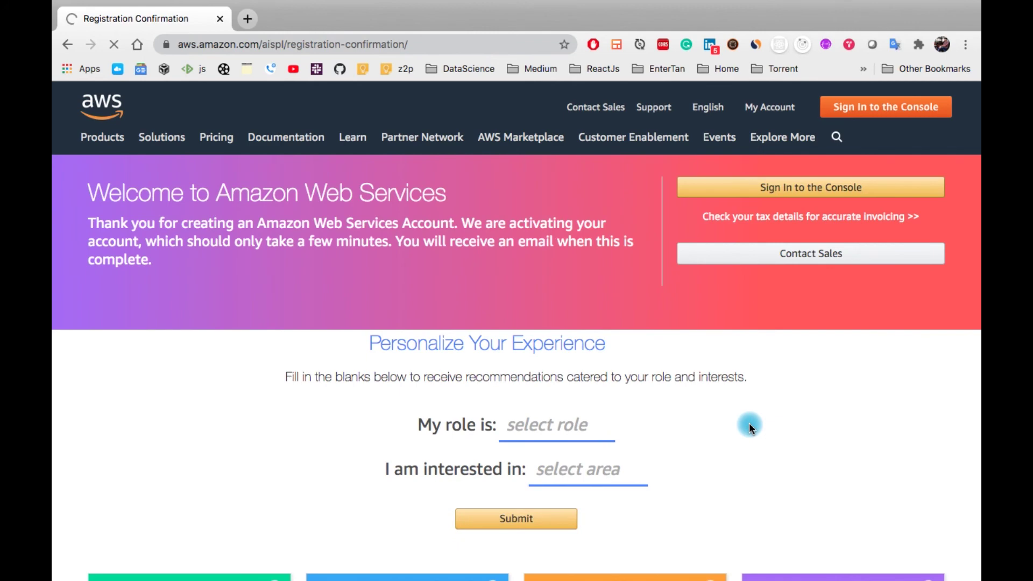
Step: Set the role to Software Developer / Engineer
scroll(750, 427, down, 3)
scroll(595, 388, down, 1)
scroll(623, 373, up, 3)
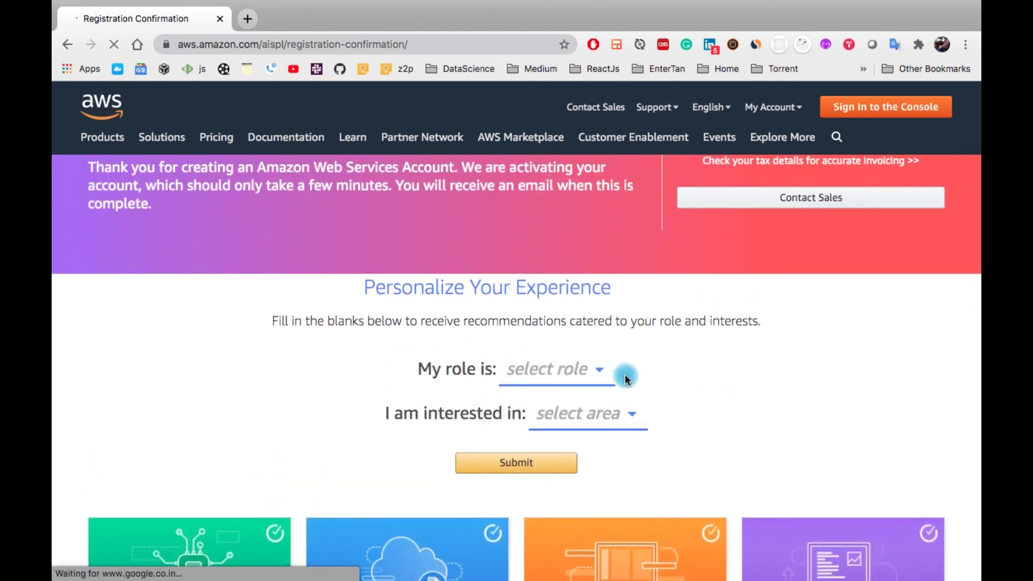
click(591, 383)
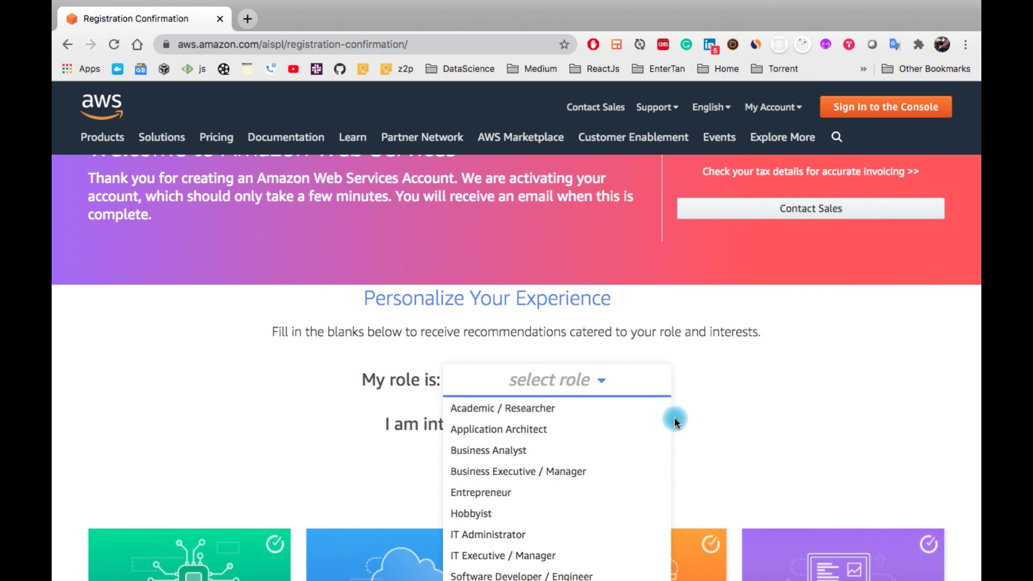
scroll(674, 419, down, 1)
scroll(671, 418, down, 3)
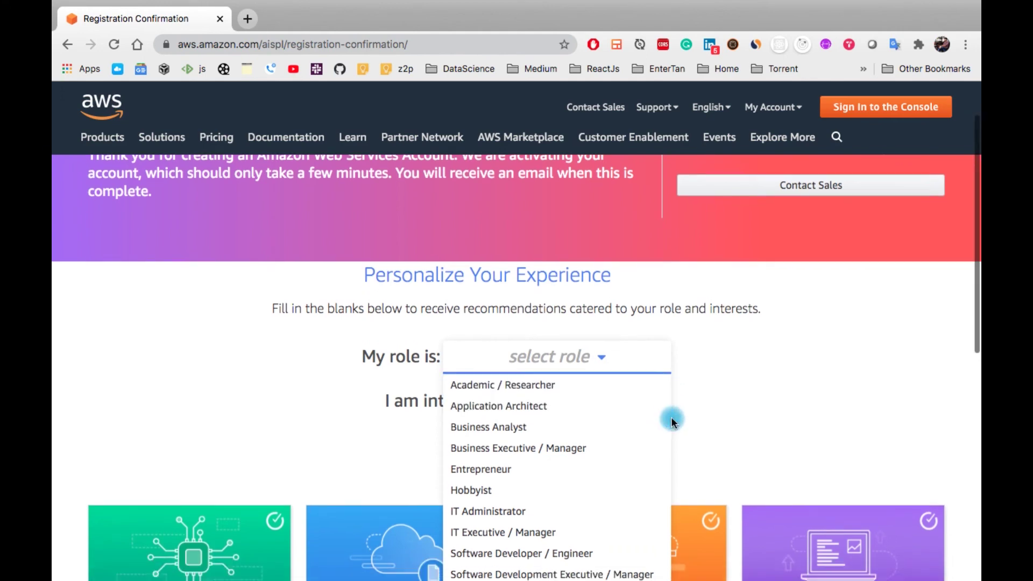
scroll(613, 438, down, 1)
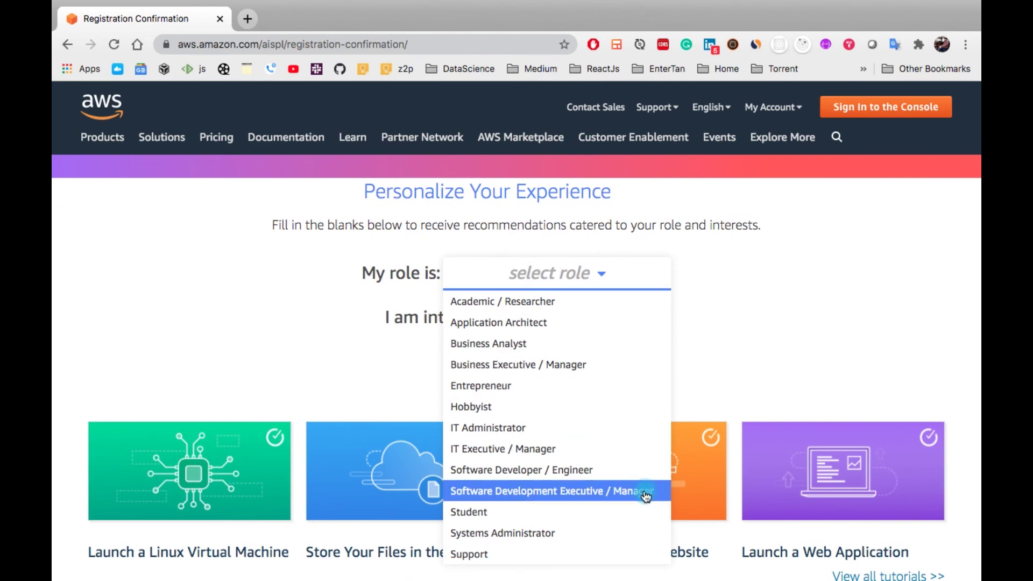
click(583, 472)
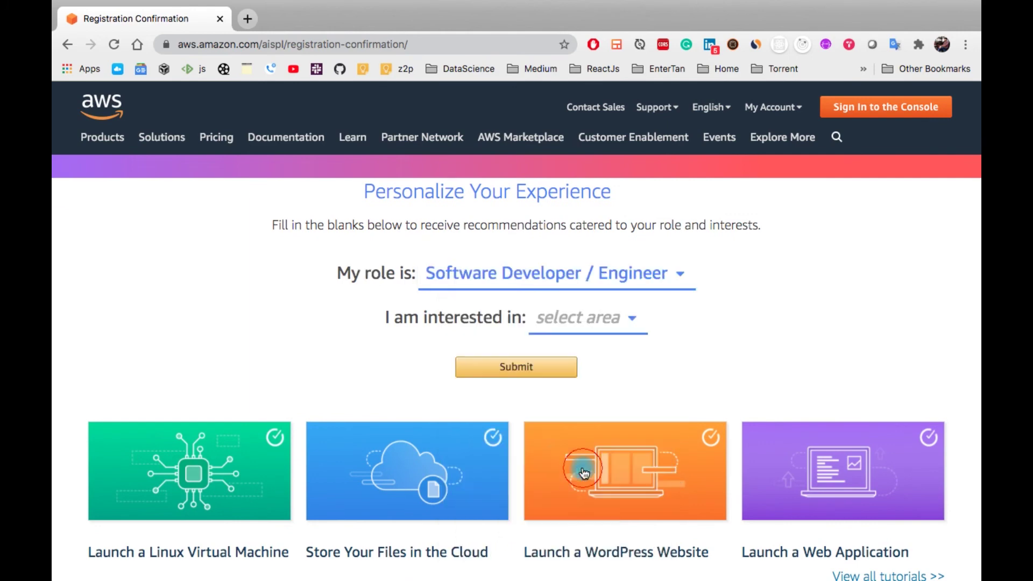
Step: Pick Websites and Web Apps as the interest and submit the form
click(600, 319)
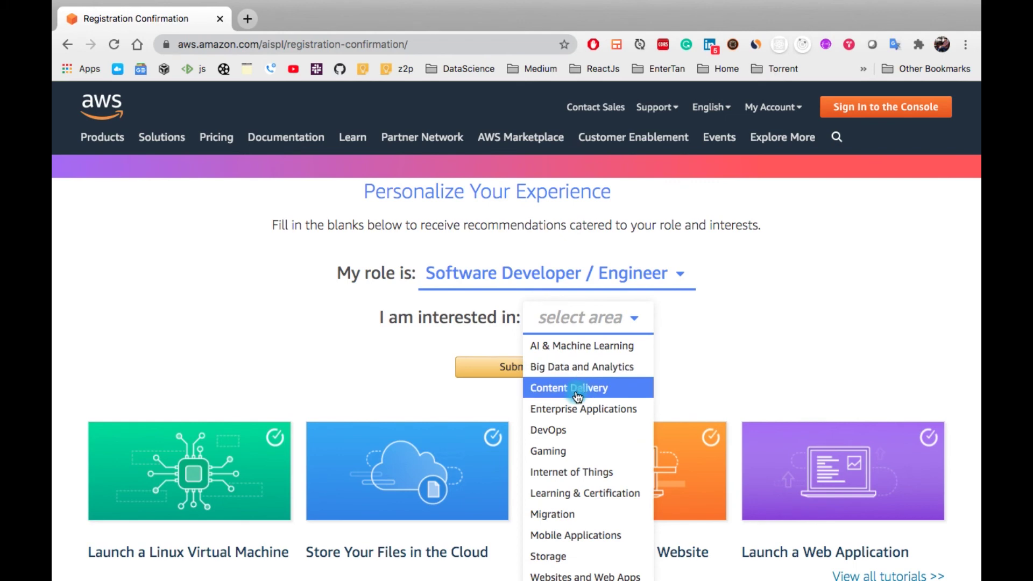
scroll(604, 411, down, 2)
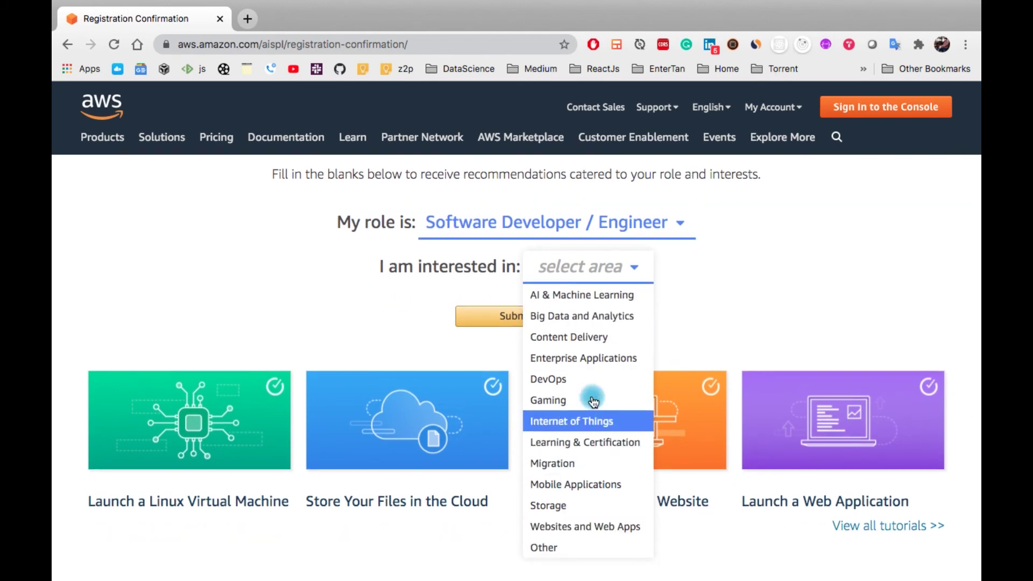
click(593, 525)
click(533, 315)
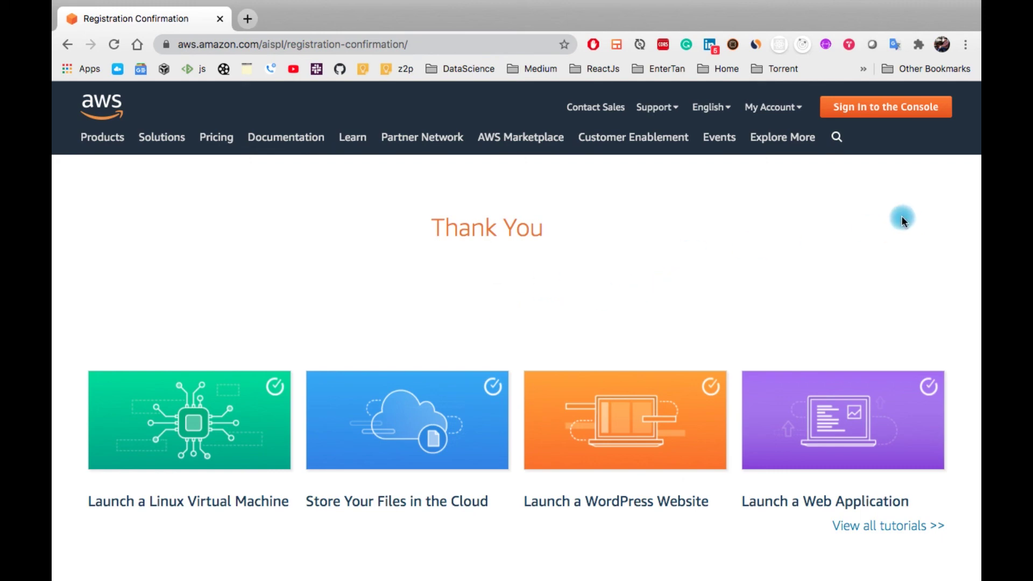
Step: Sign back in to the console as root user with the account password
click(859, 115)
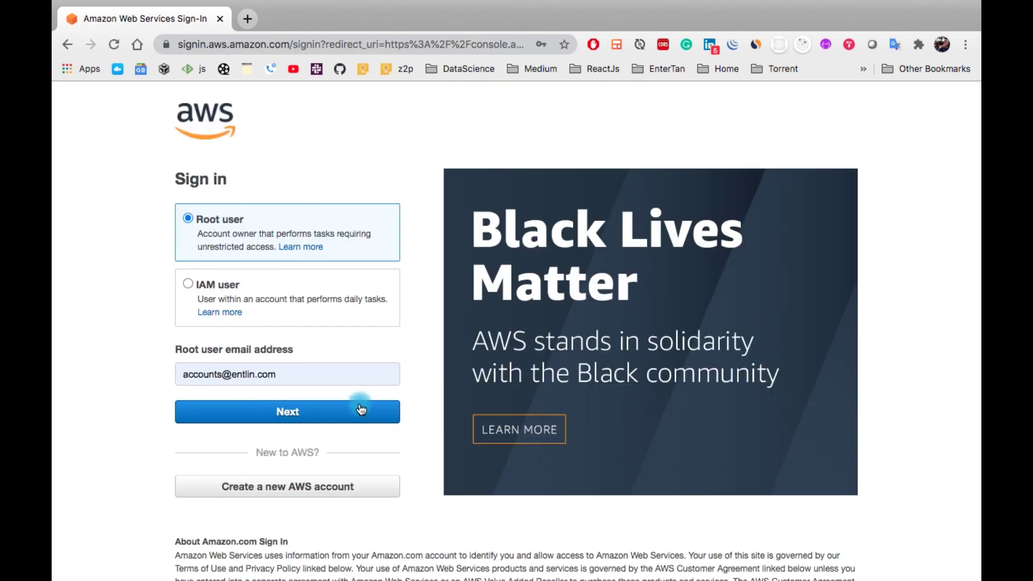
click(312, 414)
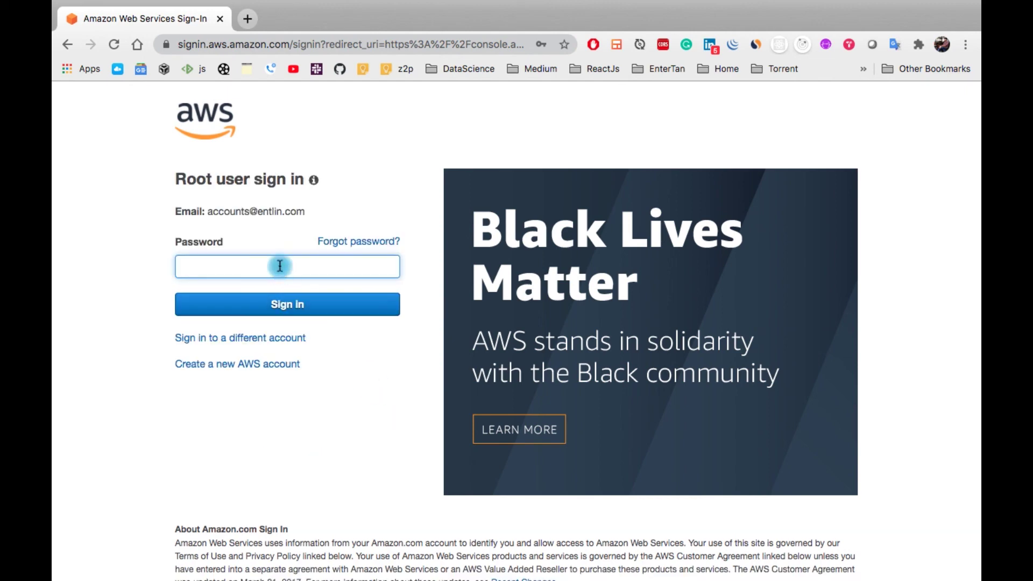
text(••••••••)
key(Return)
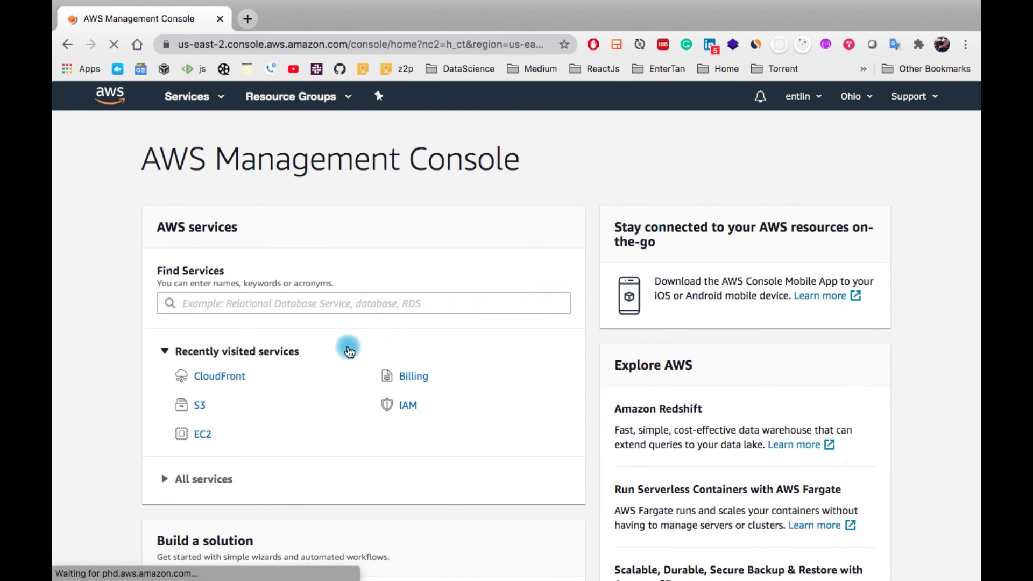
click(821, 102)
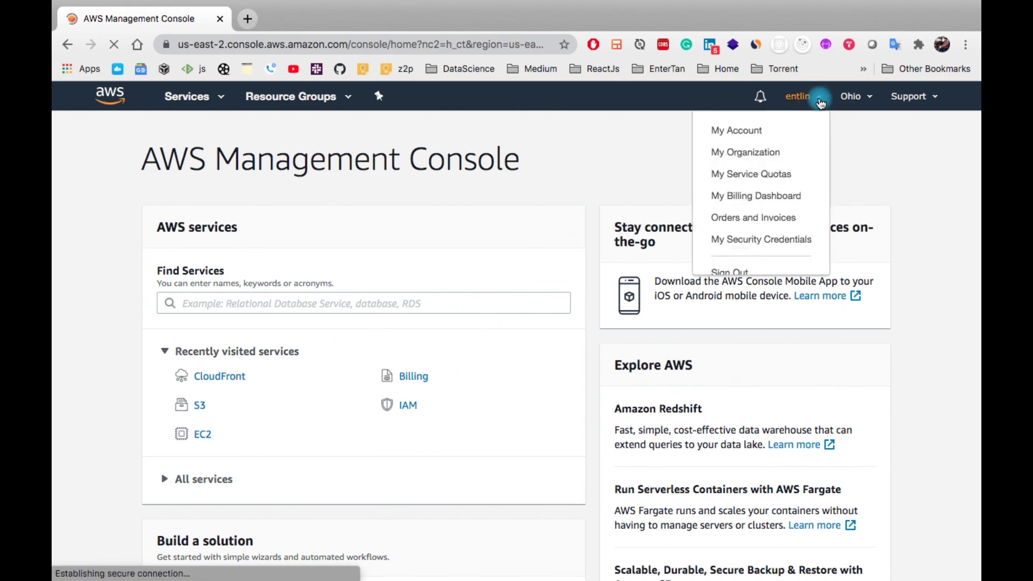
Step: Open My Account billing settings and review the contact details, alternate contacts and security questions
click(775, 131)
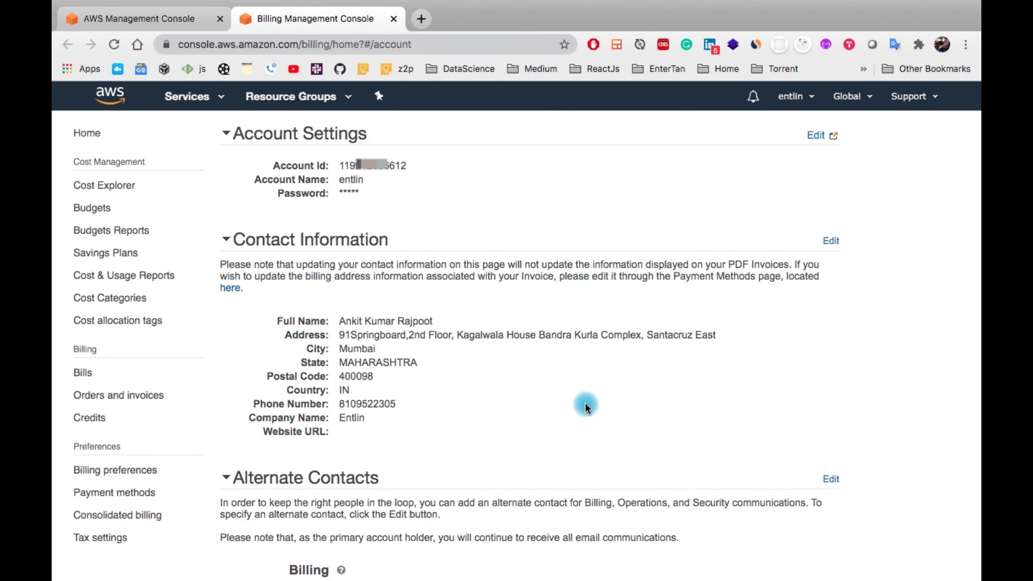
scroll(585, 402, down, 5)
scroll(587, 408, down, 1)
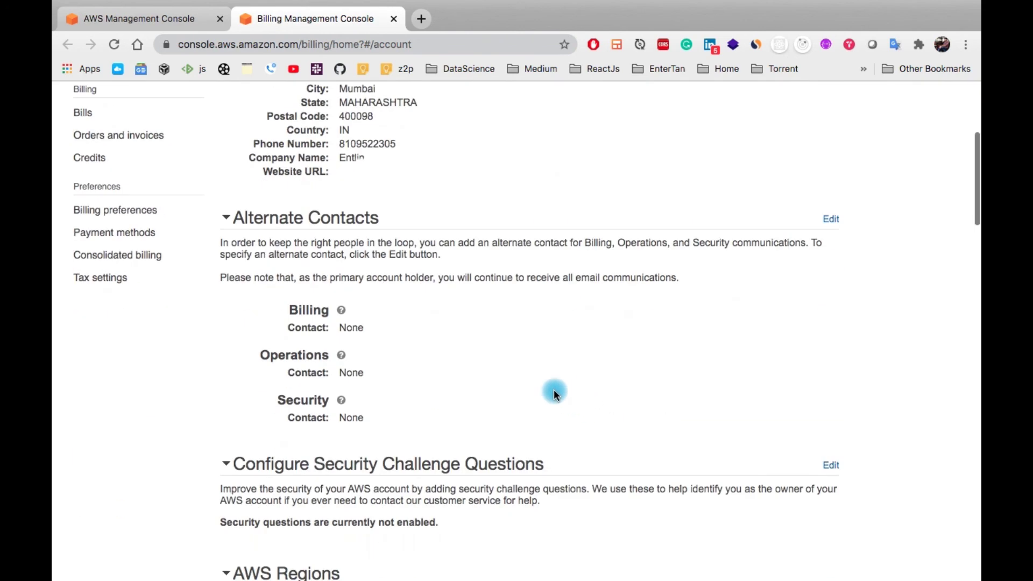